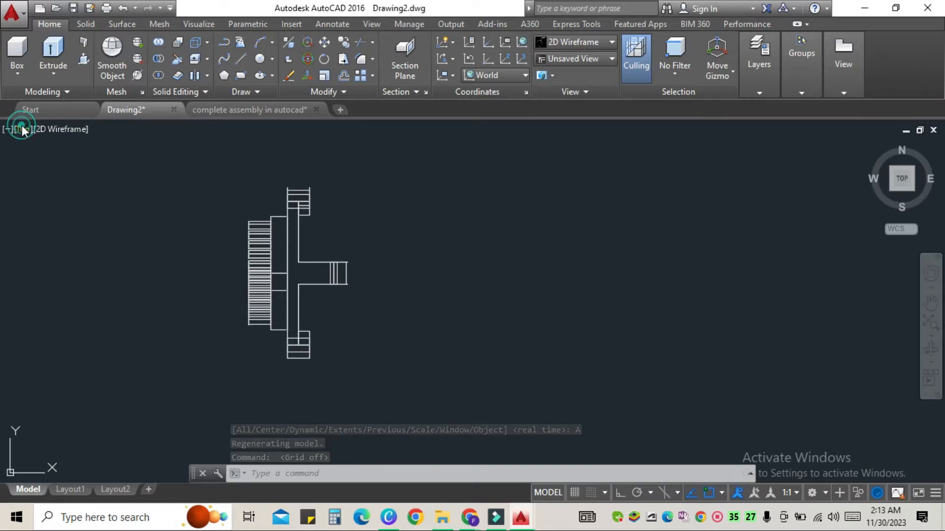
Step: Show the model in the Shaded style and 3D-rotate the assembly so its pins point straight down
left_click(96, 129)
left_click(131, 224)
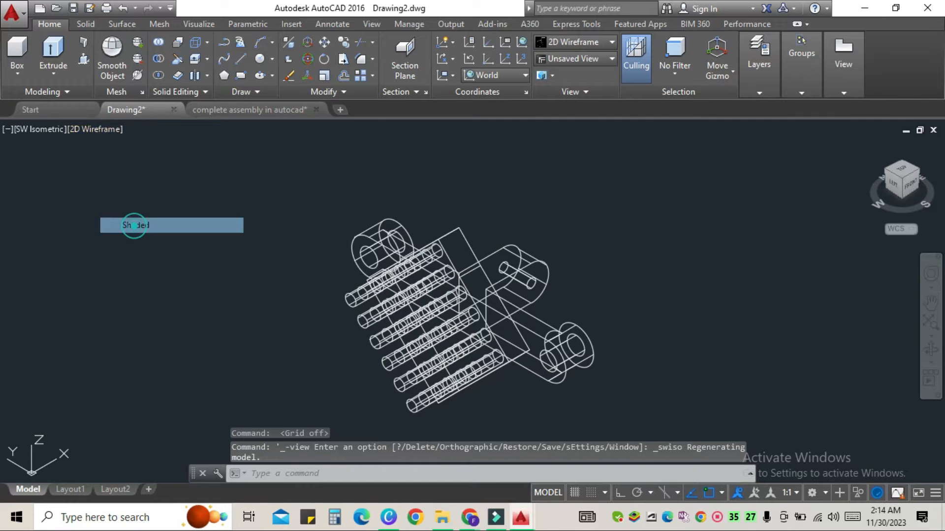
left_click(493, 317)
type("3DROTATE")
key("Return")
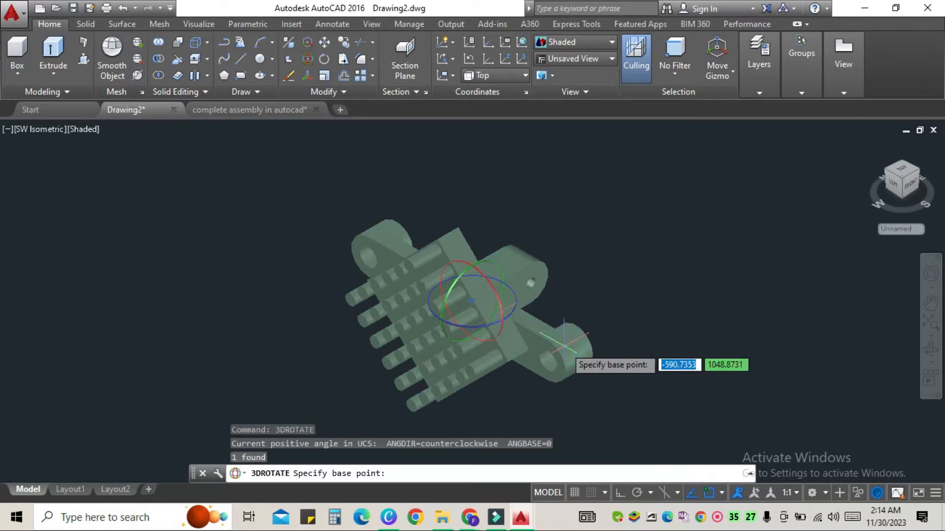
left_click(452, 290)
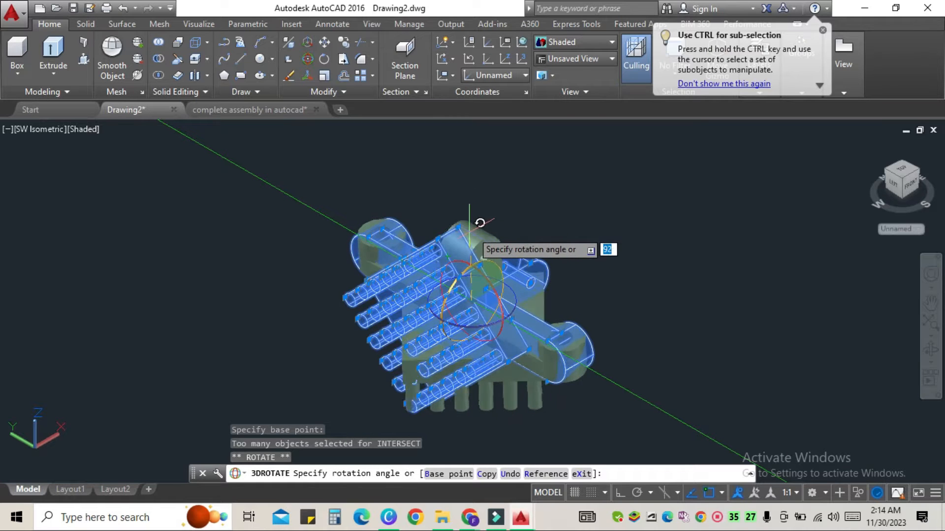
key("F8")
key("Escape")
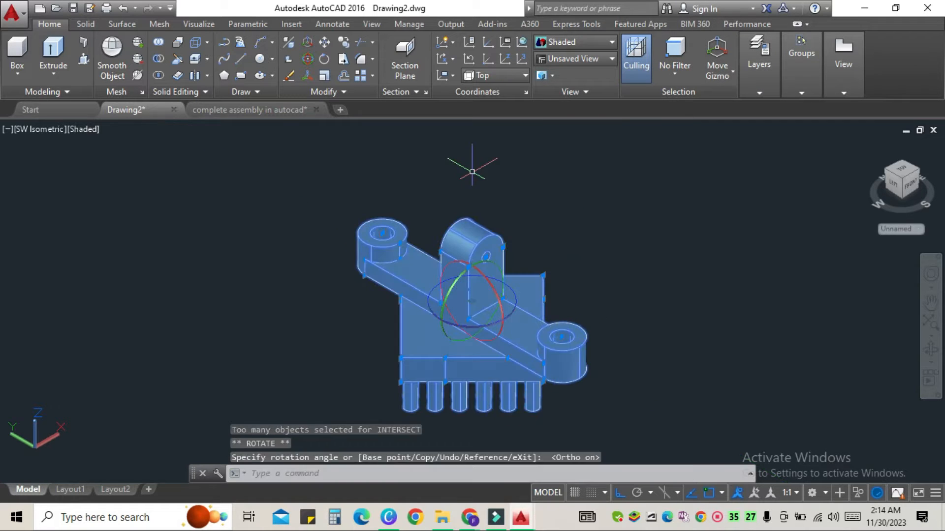
key("Escape")
Step: Switch to the Top view and display the model in the 2D Wireframe style
left_click(44, 129)
left_click(74, 164)
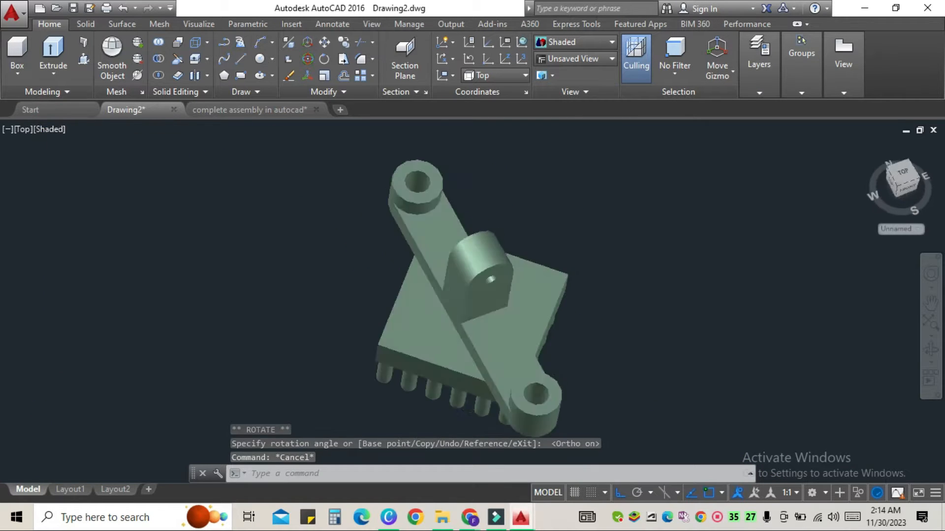
scroll(302, 237, "down", 3)
middle_click_drag(310, 242, 93, 250)
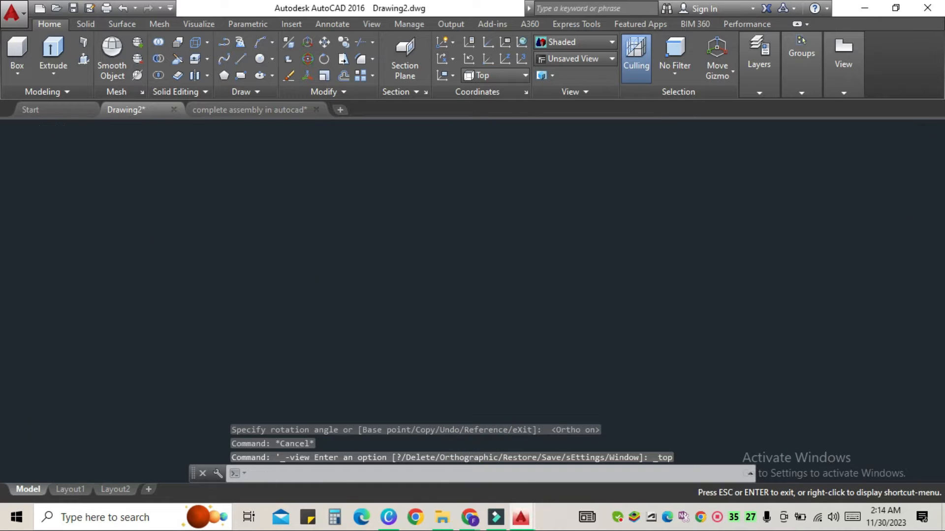
left_click(45, 128)
left_click(93, 165)
scroll(323, 236, "up", 2)
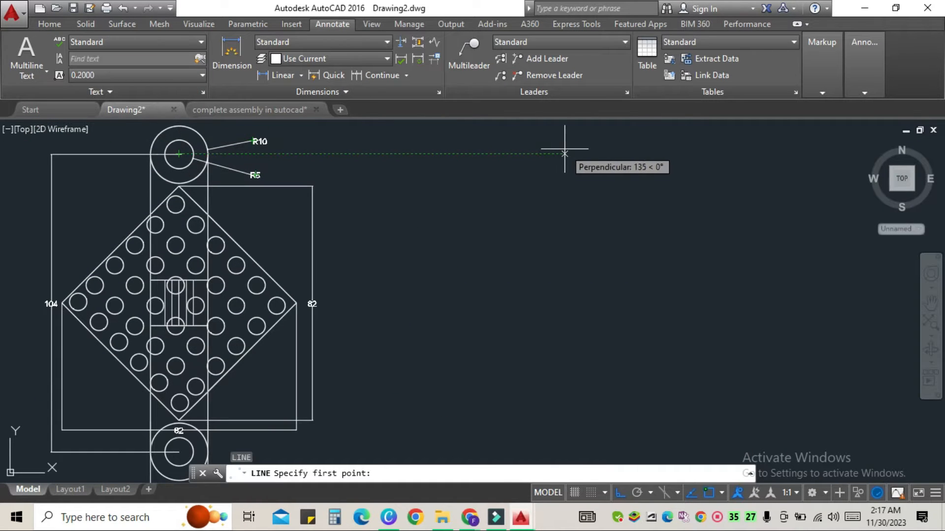
Step: Draw a vertical line 104 long downward, starting 135 to the right of the reference view's upper ring centre
left_click(564, 153)
type("104")
key("Return")
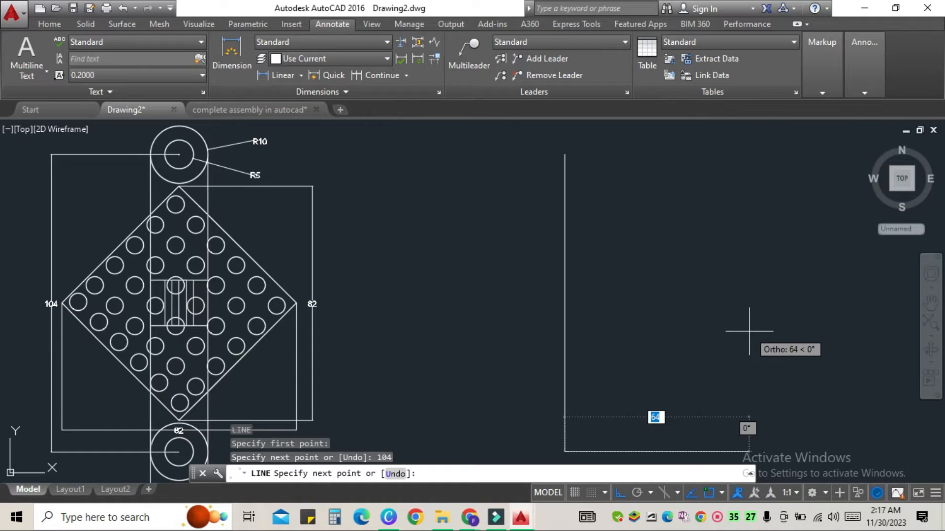
key("Escape")
Step: Offset the 104 long vertical line 20 to the right
type("o")
key("Return")
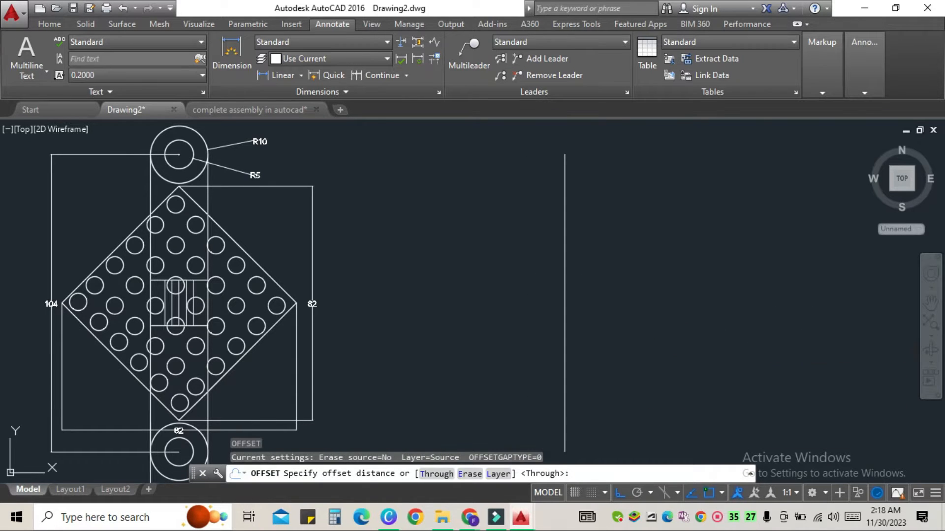
type("20")
key("Return")
left_click(564, 270)
left_click(595, 266)
key("Escape")
Step: Connect the upper ends of the two vertical lines and draw a radius 10 circle centred on the connecting line's midpoint
key("l")
key("Return")
left_click(564, 154)
left_click(622, 155)
key("Escape")
type("c")
key("Return")
left_click(593, 155)
left_click(622, 155)
key("Escape")
Step: Mirror the circle to the lower end of the bar about a horizontal axis through the side line's midpoint, keeping the original
type("mi")
key("Return")
left_click(594, 183)
key("Return")
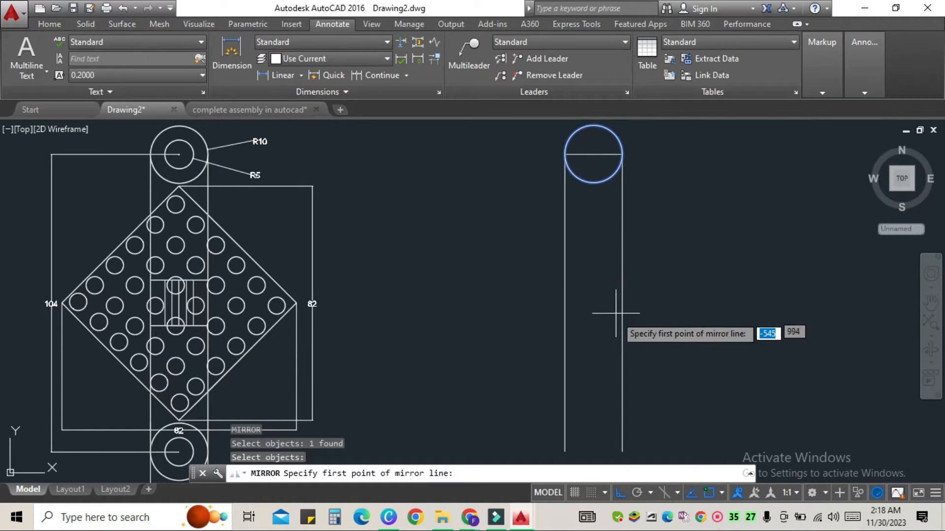
left_click(622, 303)
left_click(689, 289)
left_click(721, 340)
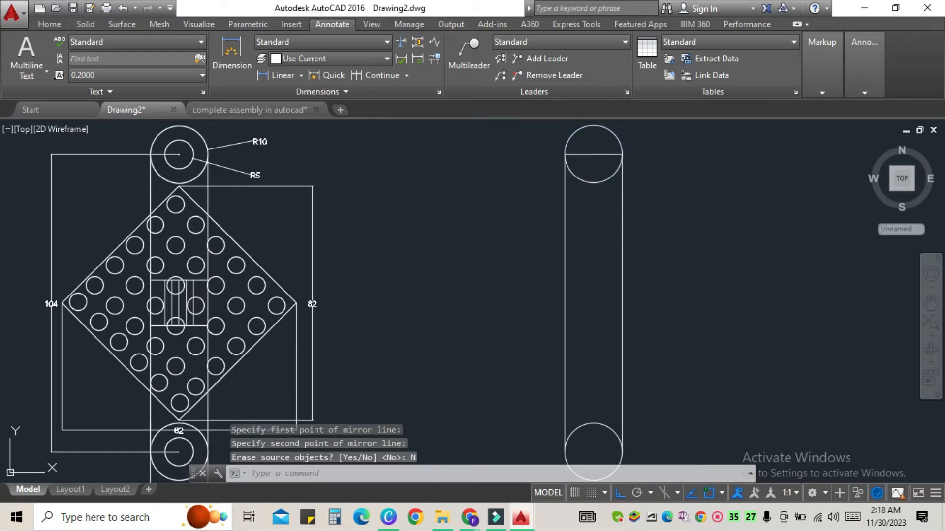
Step: Erase the connecting line that crosses the upper circle
type("tr")
key("Return")
key("Return")
left_click(592, 156)
key("Escape")
left_click(596, 155)
key("Delete")
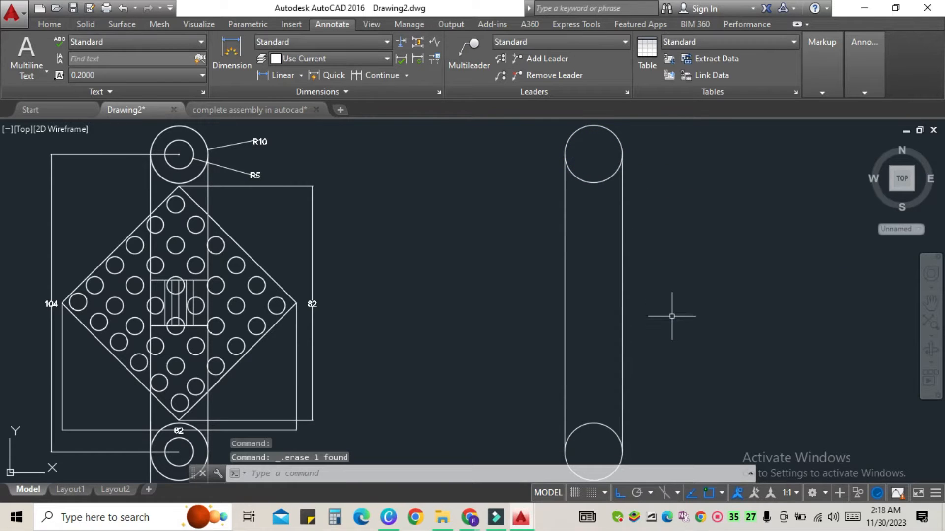
Step: Draw a concentric circle of radius 5 inside both the upper and the lower end circle of the bar
key("Return")
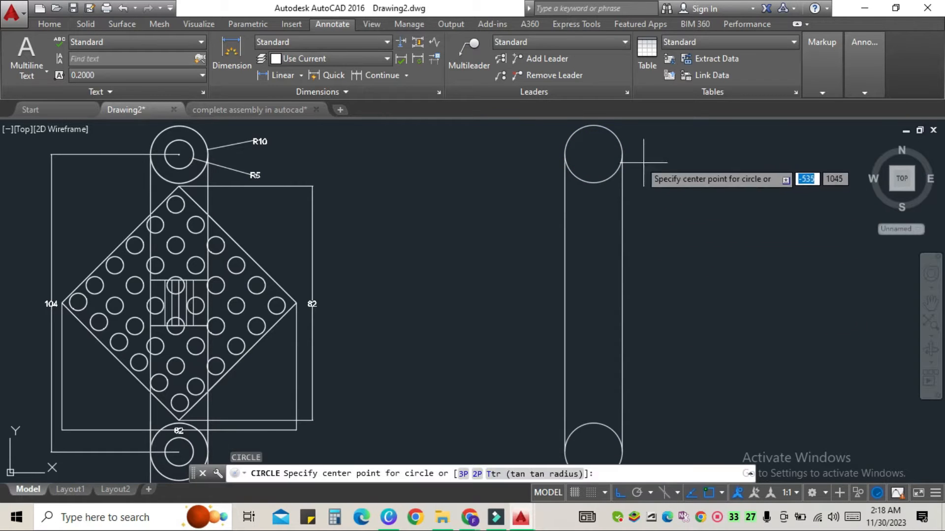
left_click(593, 154)
type("5")
key("Return")
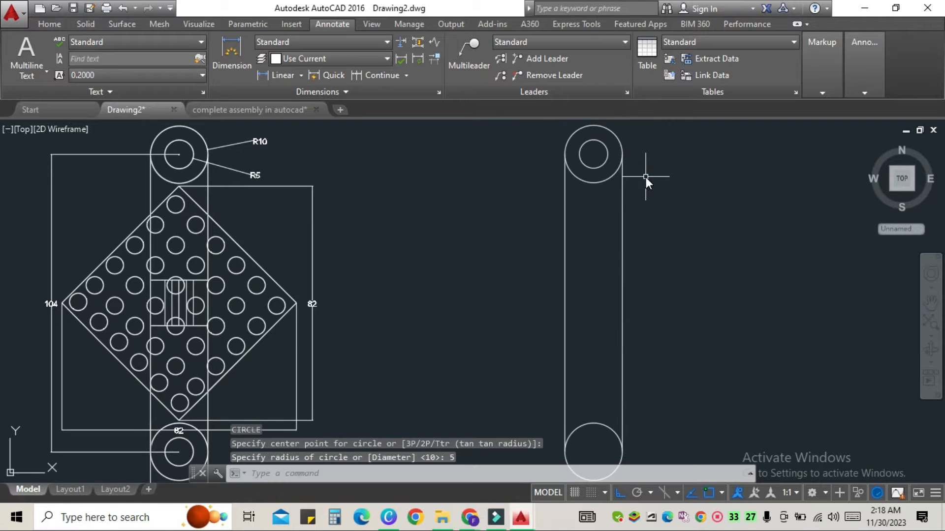
key("Return")
left_click(593, 451)
type("5")
key("Return")
key("Escape")
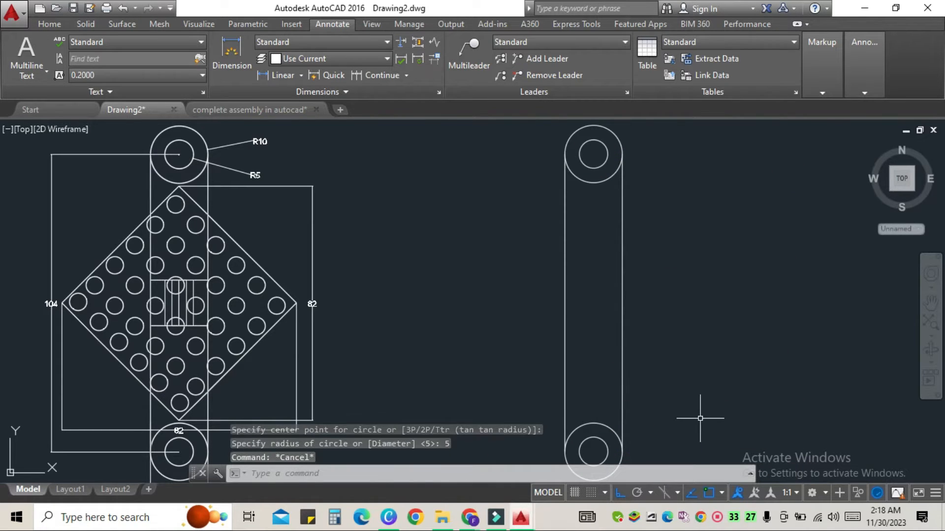
Step: Draw a horizontal line across the bar between the midpoints of its two side lines
type("l")
key("Return")
left_click(622, 303)
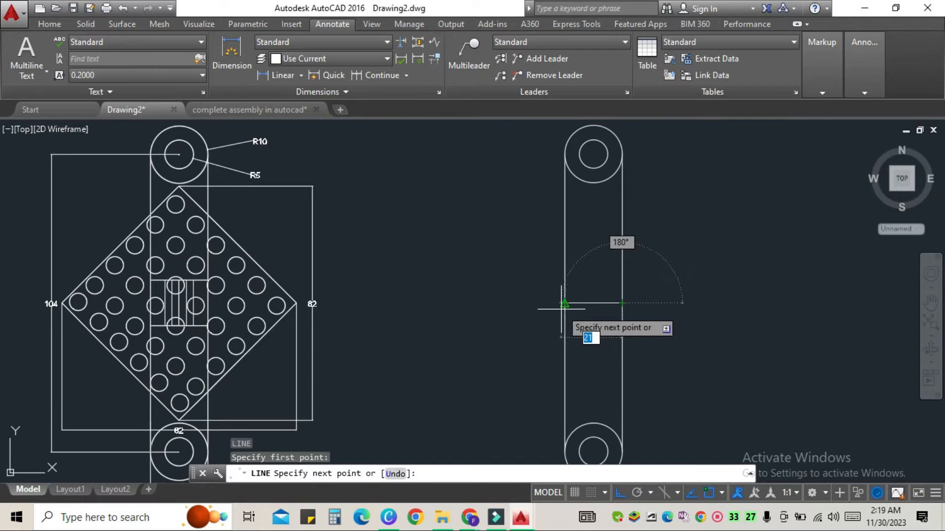
key("Escape")
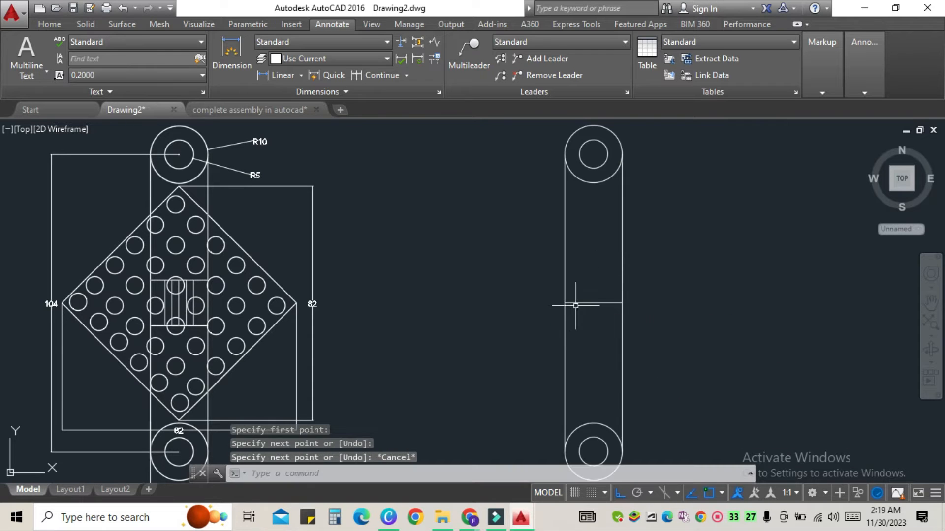
Step: Add a linear dimension for the lower half of the central block's height in the reference view
left_click(276, 76)
left_click(207, 281)
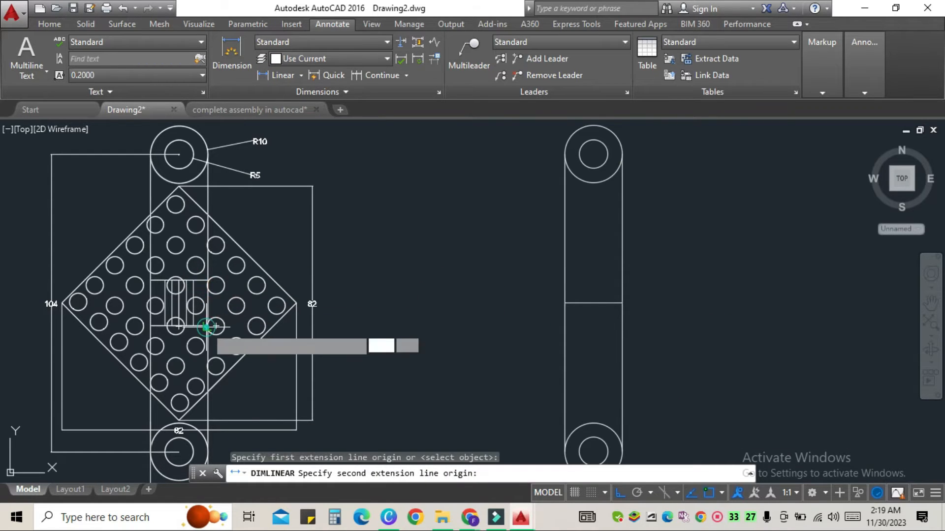
left_click(207, 326)
left_click(360, 328)
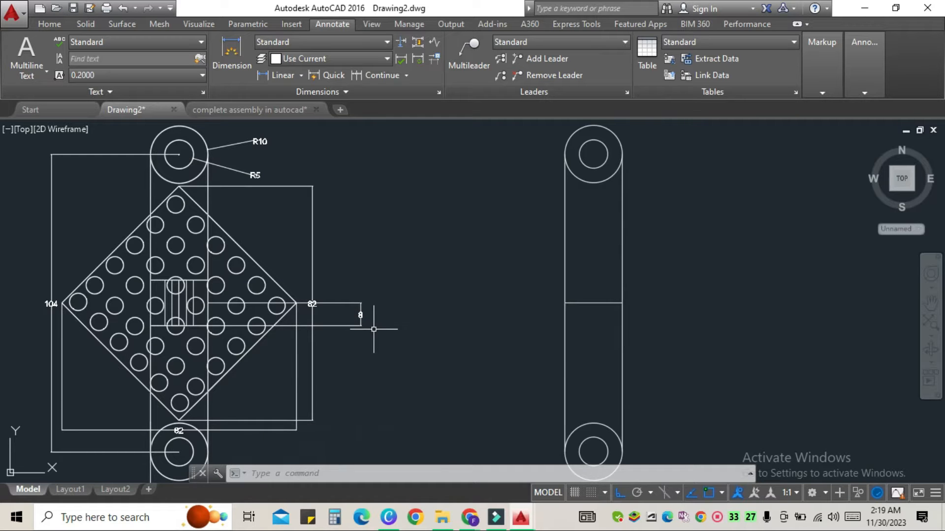
Step: Offset the bar's horizontal centre line 8 to both sides and erase the original line
type("o")
key("Return")
type("8")
key("Return")
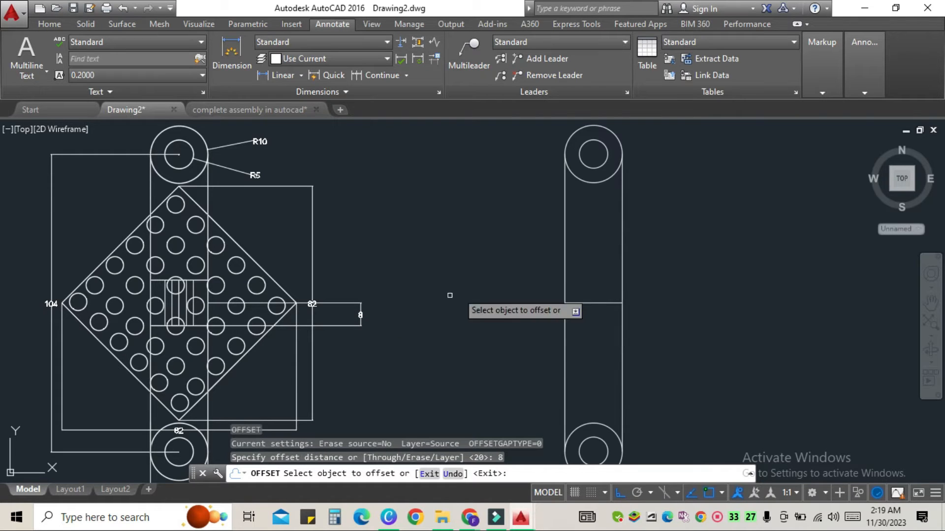
left_click(585, 303)
left_click(594, 288)
left_click(596, 303)
left_click(594, 326)
key("Escape")
left_click(595, 303)
key("Delete")
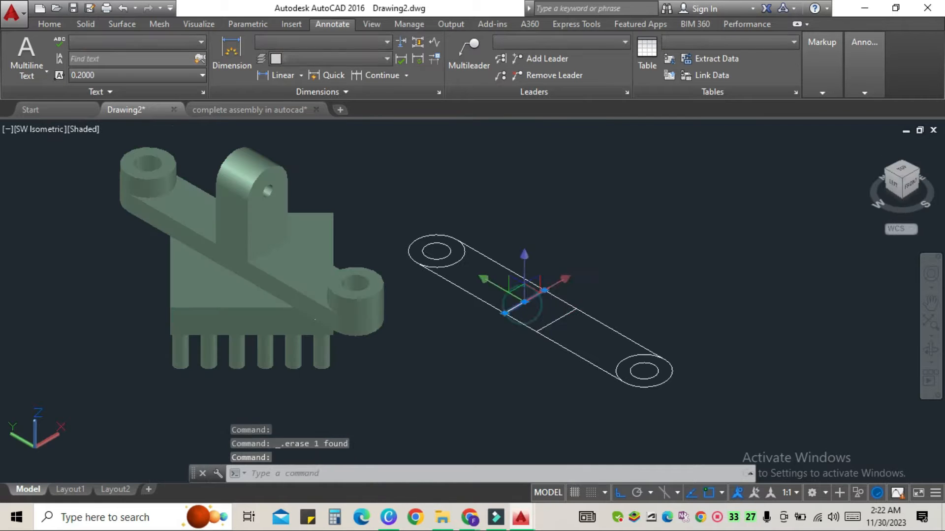
Step: Presspull the area of the bar between the two end circles to a height of 8
type("ress")
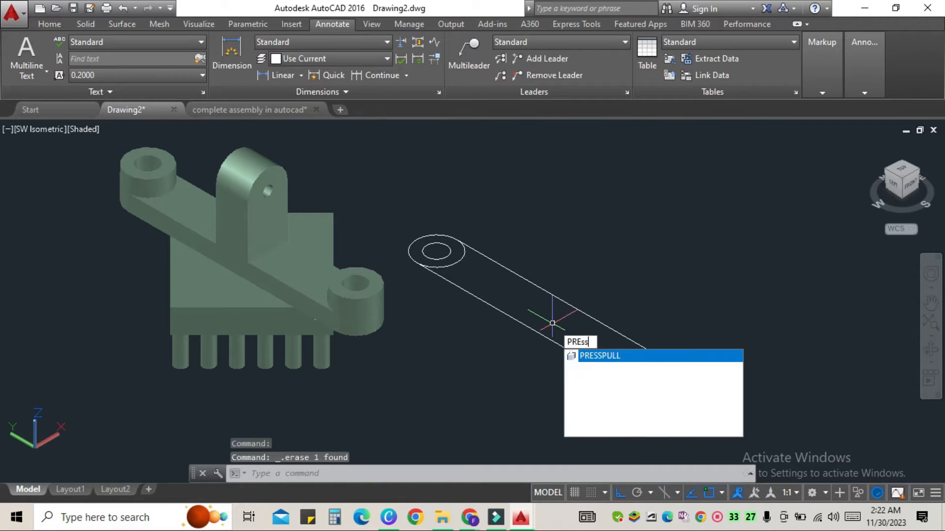
key("Return")
left_click(541, 314)
type("8")
key("Return")
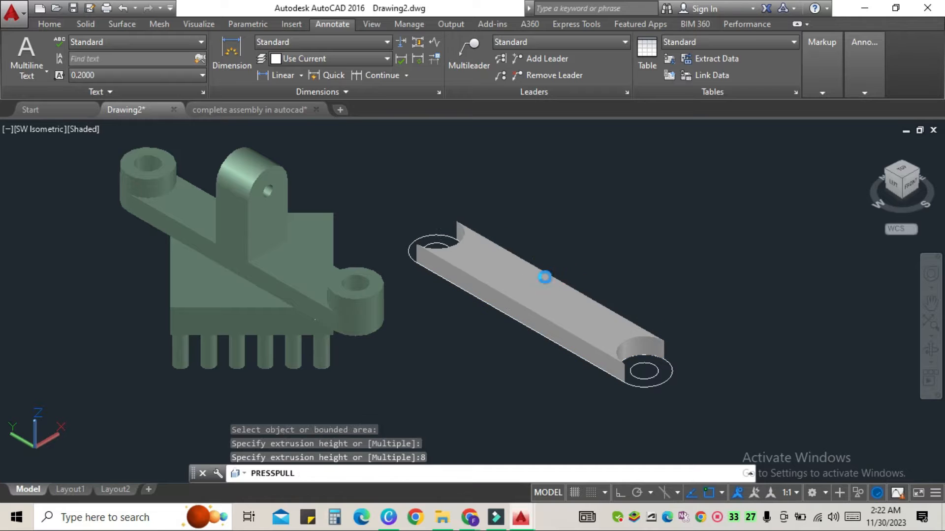
Step: Presspull the ring areas at both ends of the bar to a height of 16, leaving the inner holes open
left_click(660, 378)
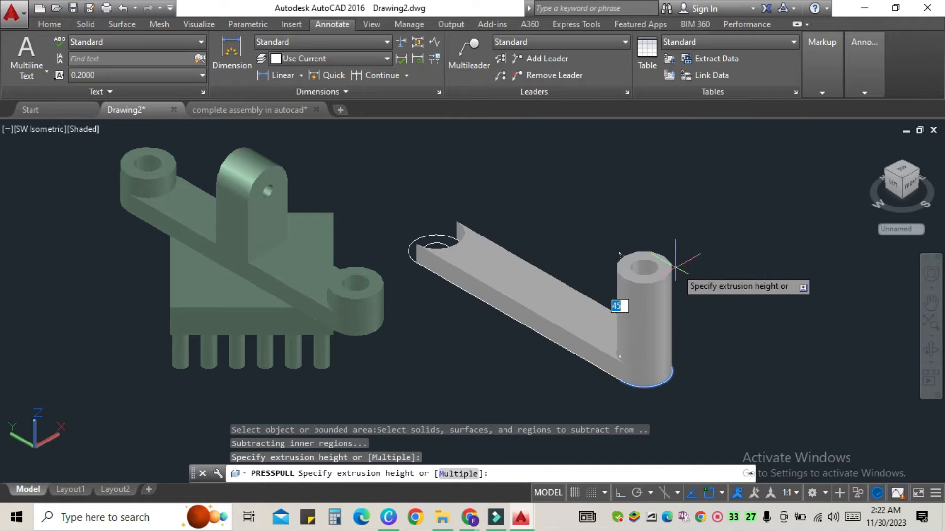
key("Return")
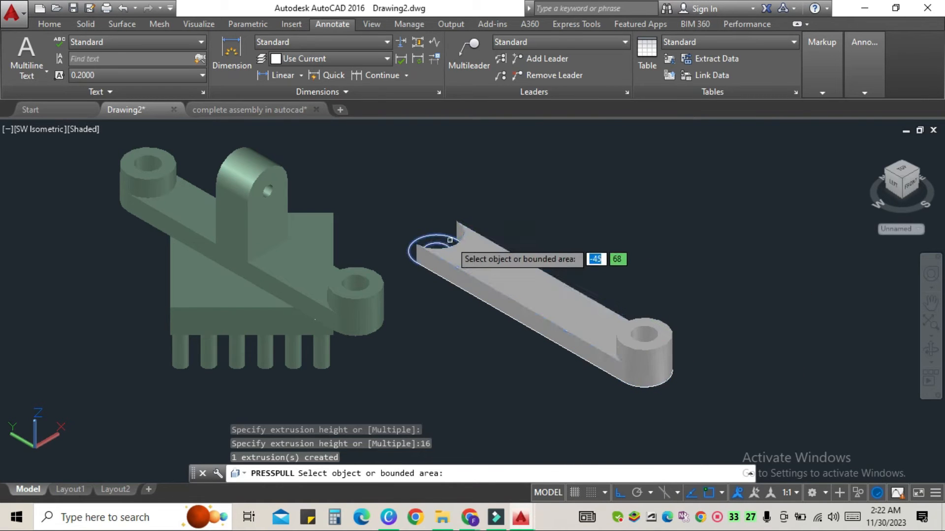
left_click(437, 249)
type("16")
key("Return")
key("Escape")
Step: Draw a line across the bar's top face between the midpoints of its long edges
type("l")
key("Return")
left_click(520, 304)
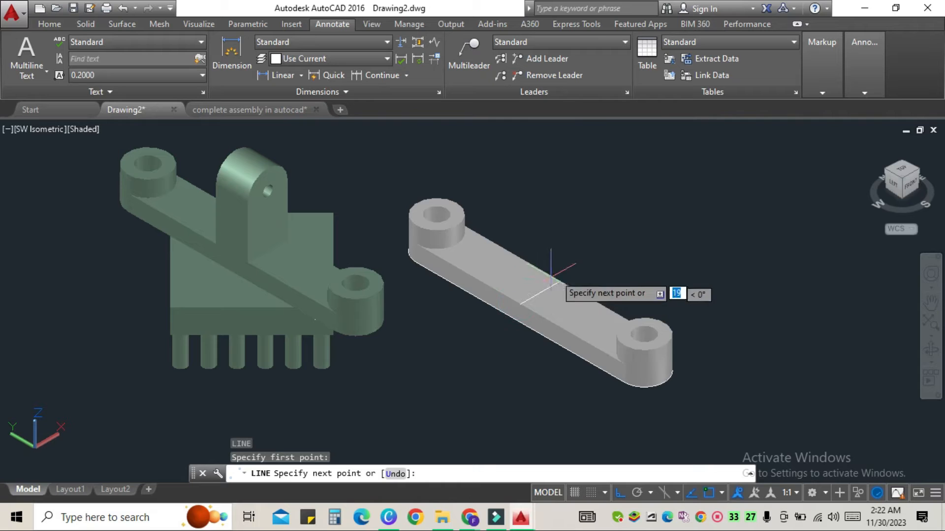
left_click(560, 282)
key("Escape")
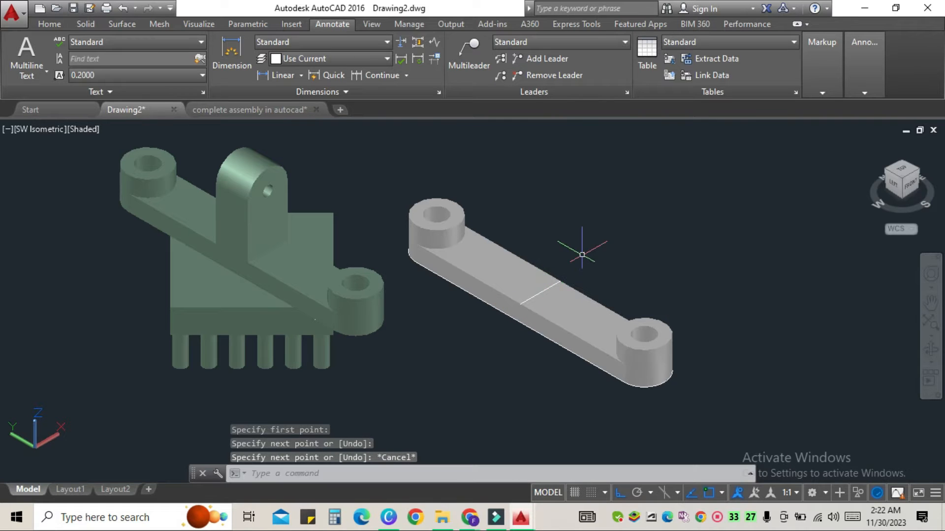
Step: Offset the centre line on the bar's top face 8 to both sides
type("o")
key("Return")
key("Return")
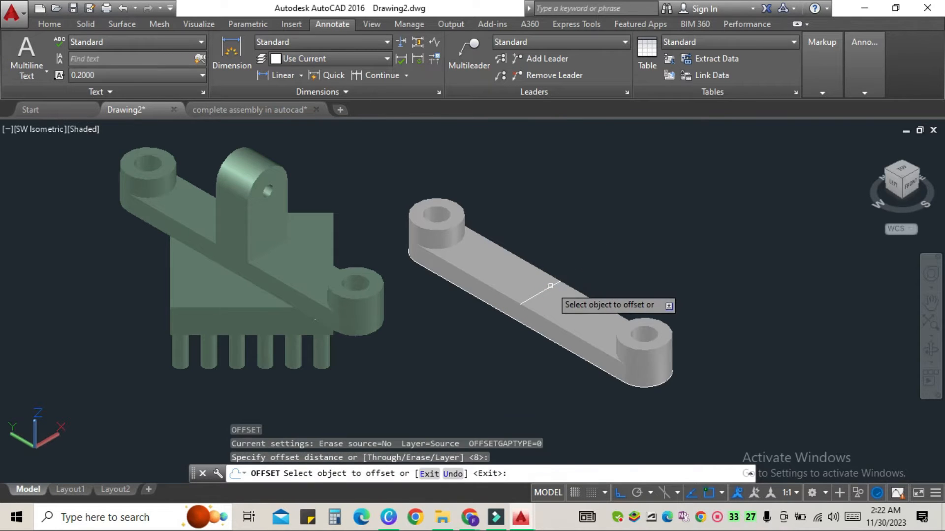
left_click(550, 287)
left_click(560, 296)
left_click(560, 295)
left_click(575, 267)
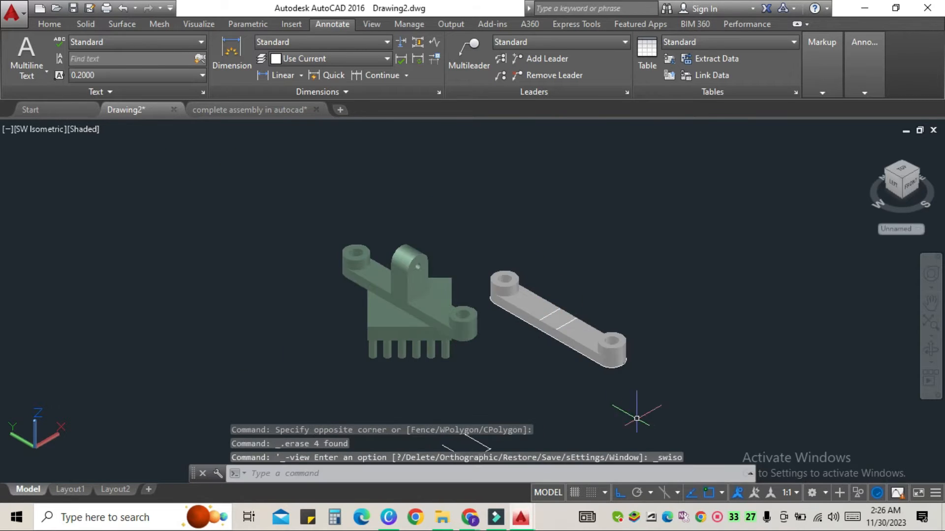
Step: Draw an upright rectangle 20 wide and 26 high in the free space beside the bar
scroll(645, 311, "up", 5)
key("Return")
left_click(577, 309)
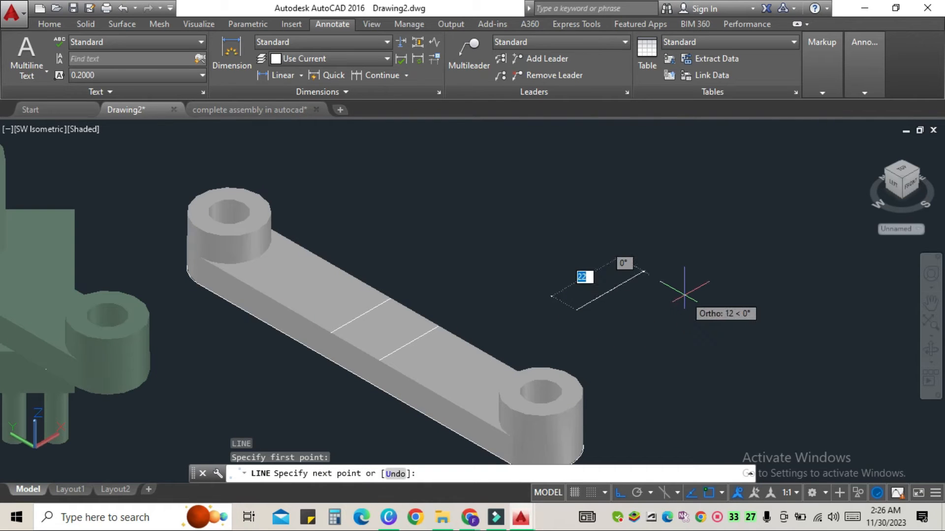
type("20")
key("Return")
type("26")
key("Return")
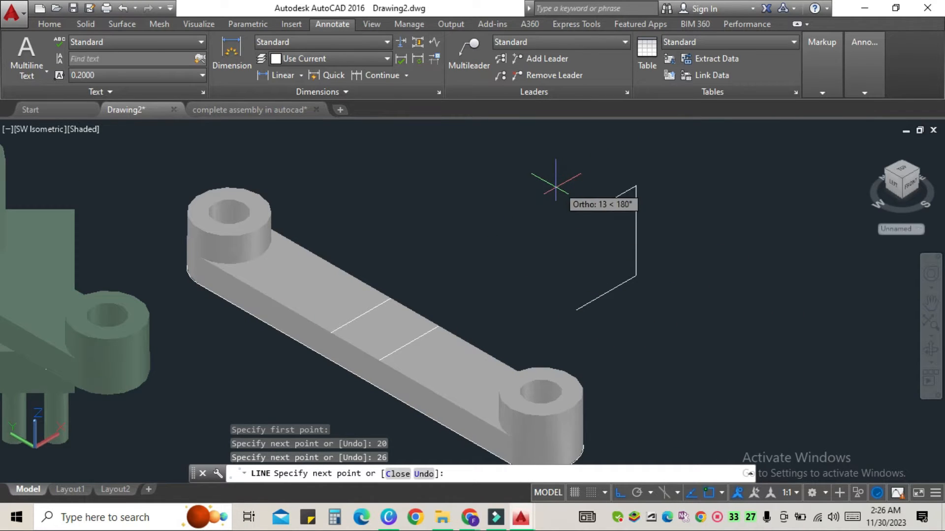
key("Return")
left_click(575, 310)
key("Escape")
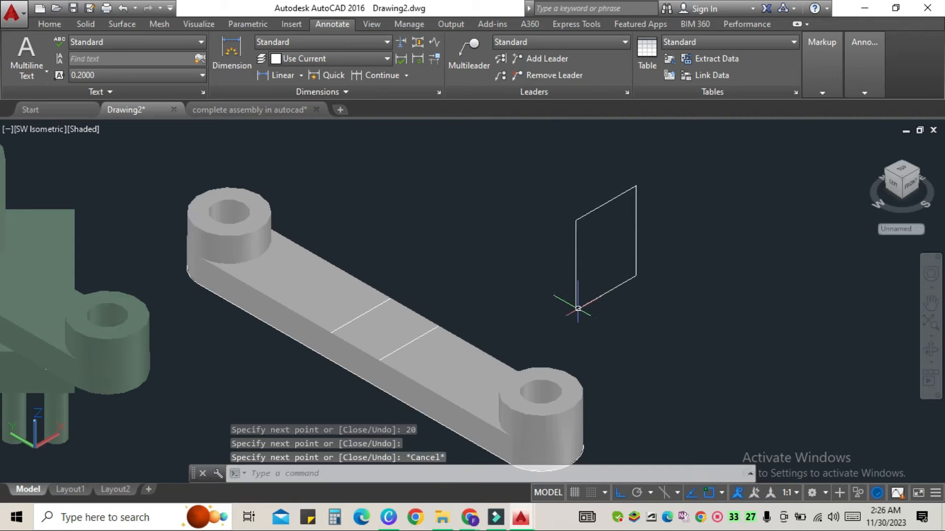
Step: Draw a radius 10 circle centred on the midpoint of the upright rectangle's top edge
type("c")
key("Return")
left_click(606, 202)
key("Escape")
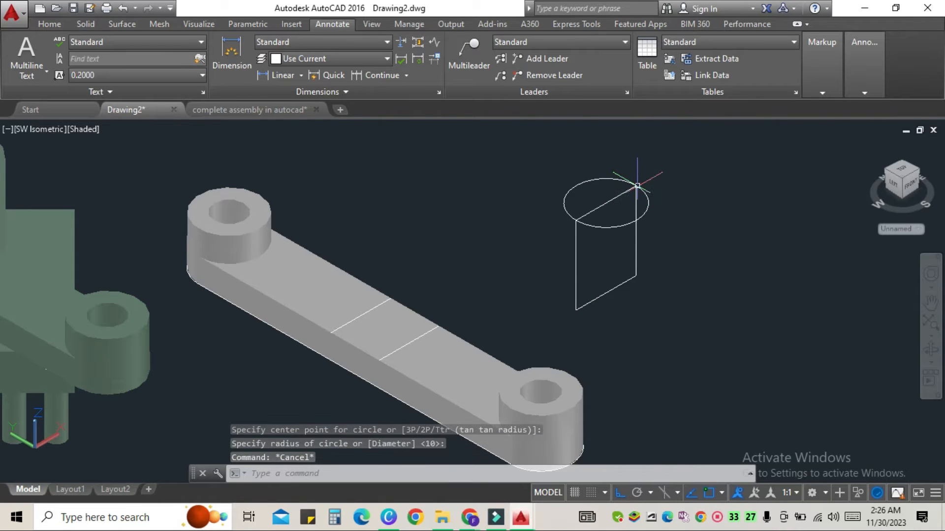
Step: Trim away the front half of the circle, keeping the rear arc between the rectangle's upper corners
type("tr")
key("Return")
key("Return")
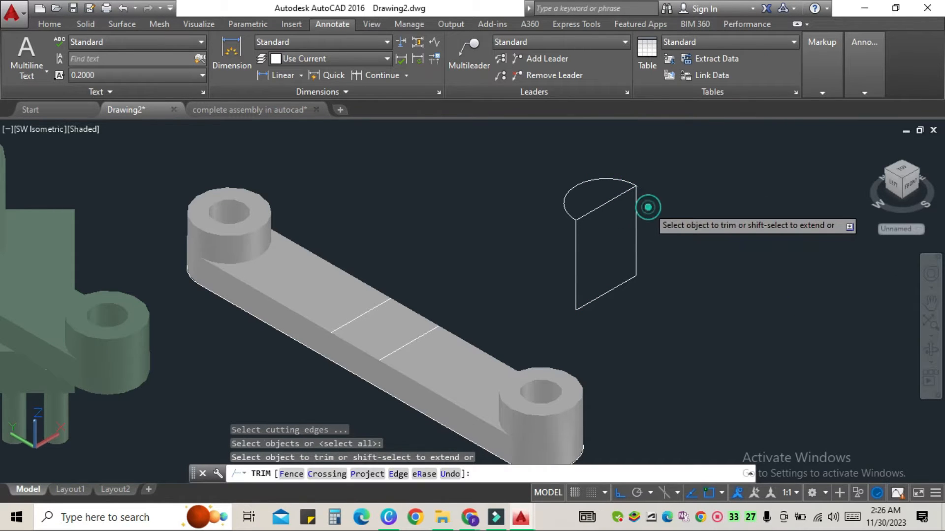
key("Escape")
Step: Rotate the arc in 3D by 270 degrees so it stands upright in the rectangle's plane
type("3d")
key("Return")
left_click(615, 188)
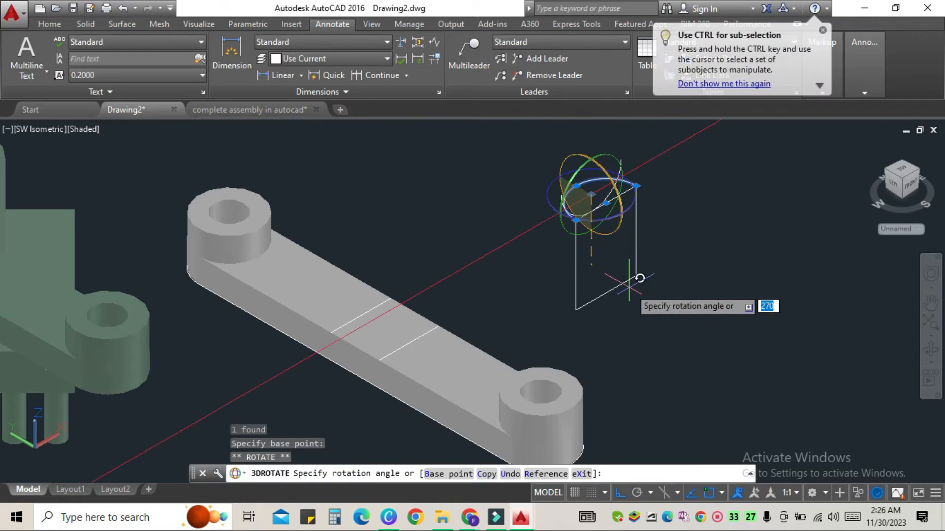
key("Escape")
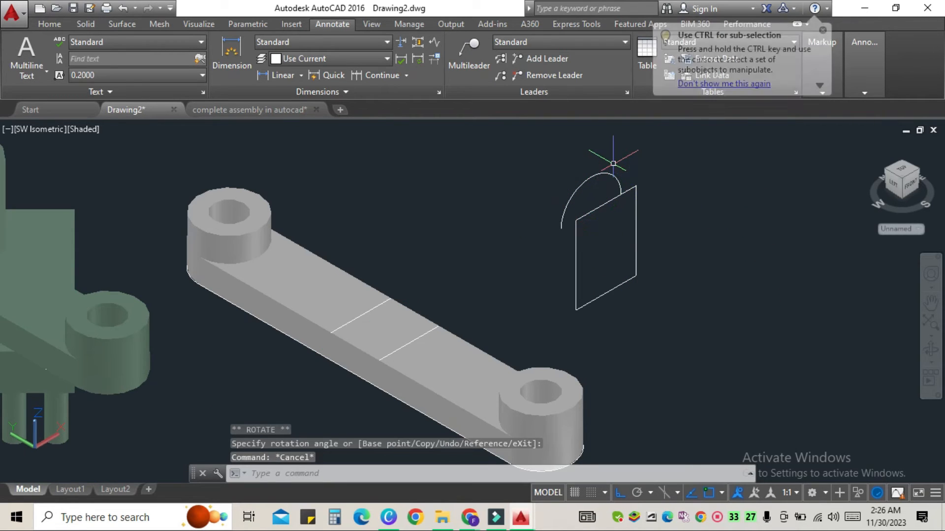
Step: Move the upright arc by its rear endpoint onto the rectangle's upper rear corner
type("m")
key("Return")
left_click(612, 175)
key("Return")
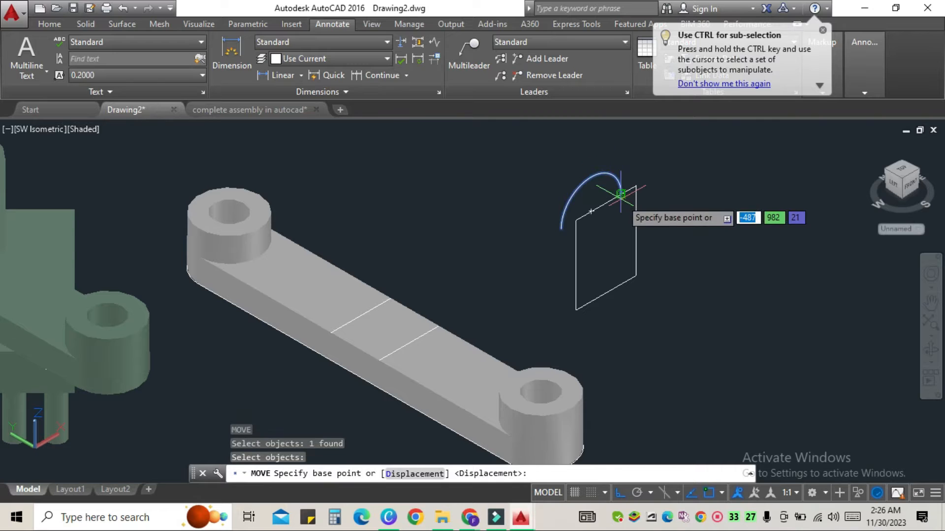
left_click(621, 194)
left_click(636, 187)
key("Escape")
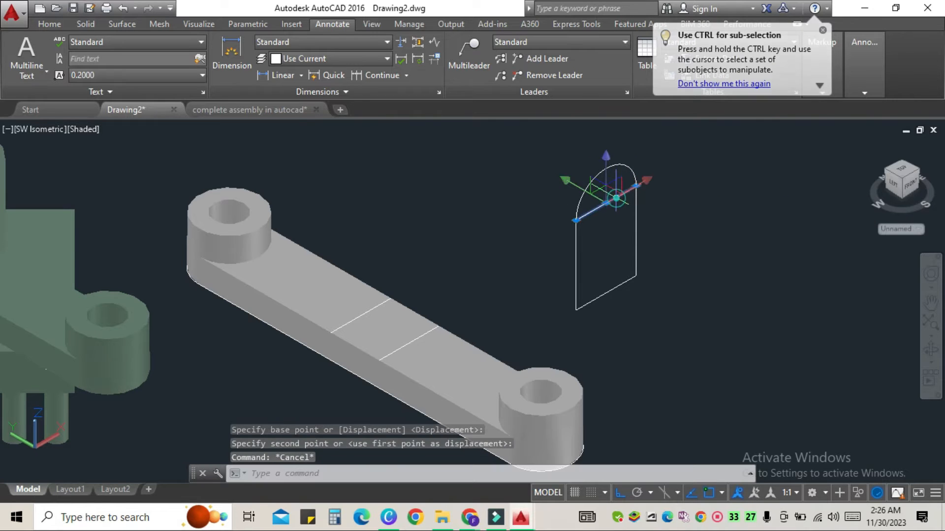
Step: Delete the rectangle's top edge under the arc and join the remaining edges and arc into one outline
key("Delete")
left_click(559, 152)
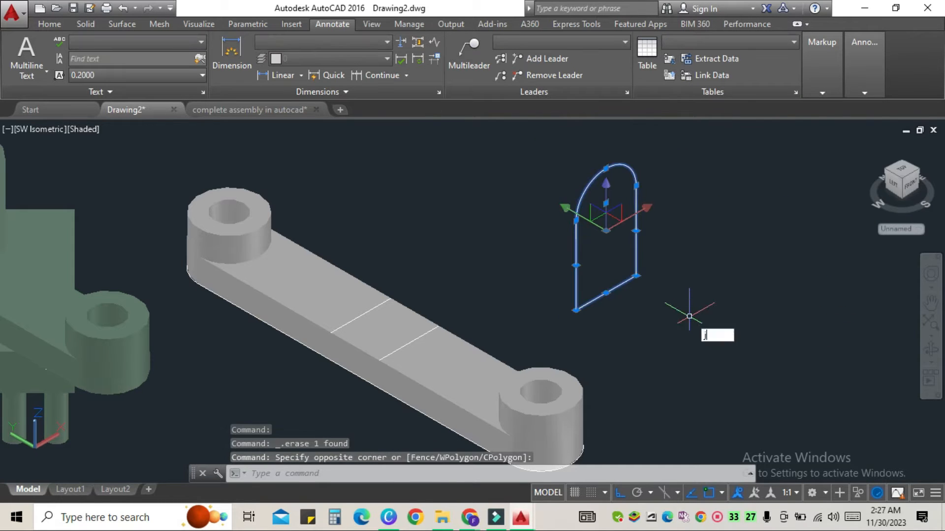
key("Return")
type("c")
key("Return")
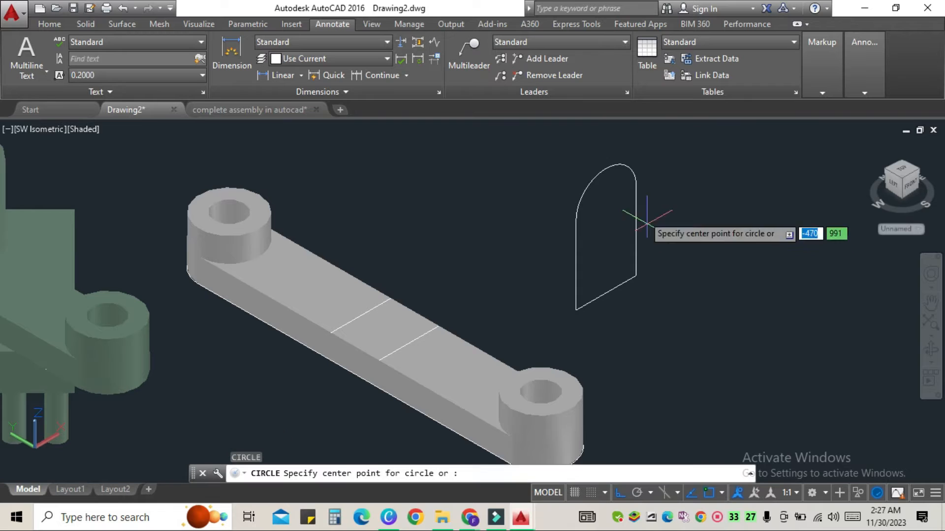
key("Escape")
Step: Draw a 20 long guide line across the outline between the two ends of the arc
type("l")
key("Return")
left_click(575, 219)
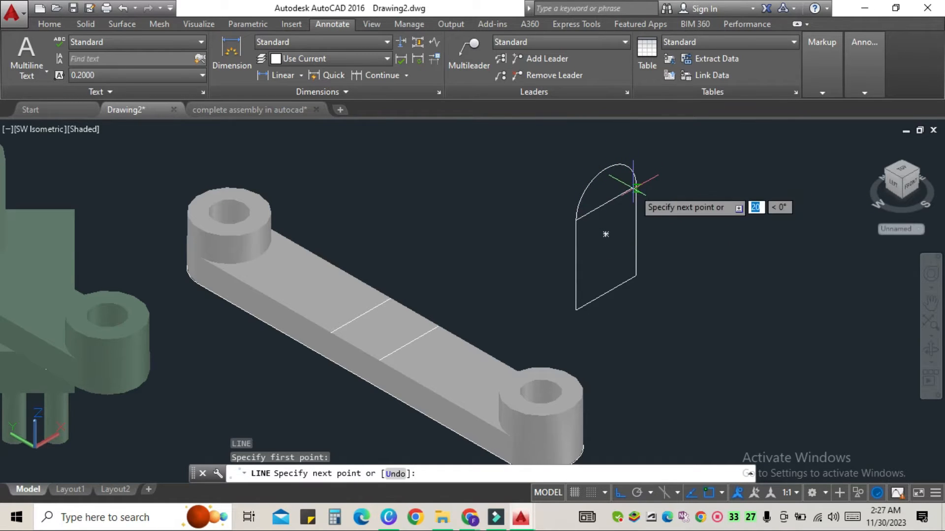
key("Return")
key("Escape")
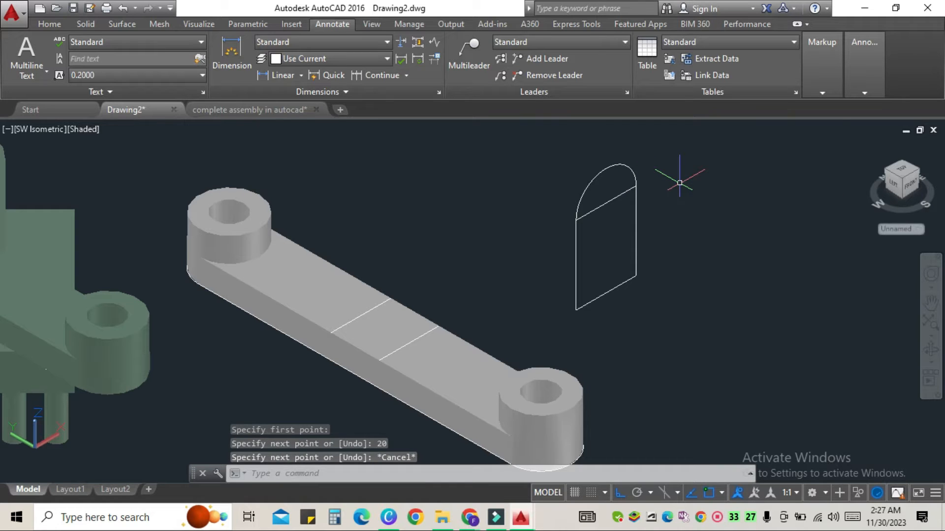
Step: Draw a radius 2 circle centred on the midpoint of the guide line across the lug outline
type("c")
key("Return")
left_click(606, 203)
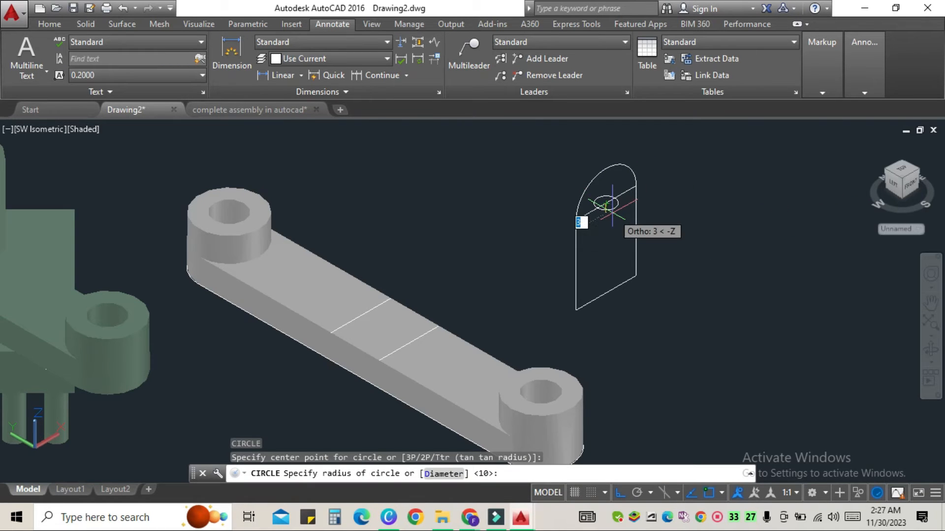
left_click(614, 220)
key("Return")
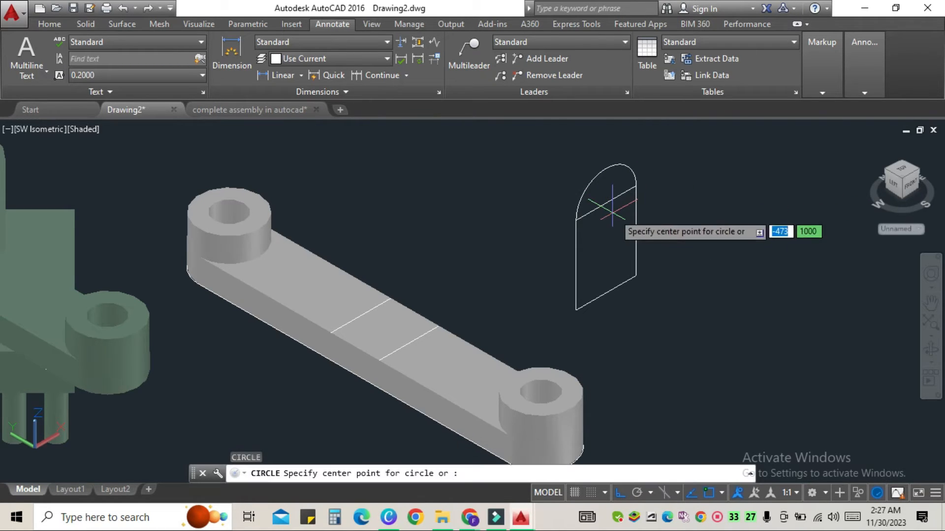
left_click(606, 203)
type("7")
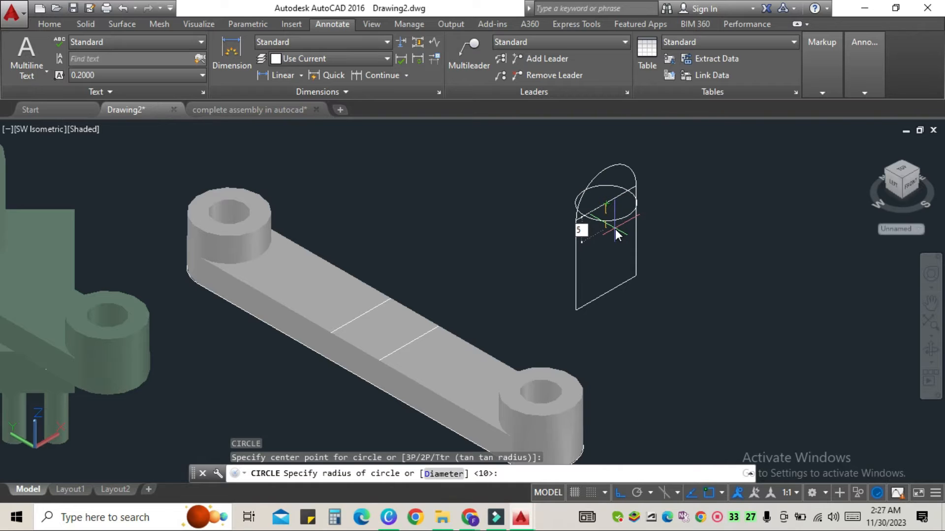
key("Return")
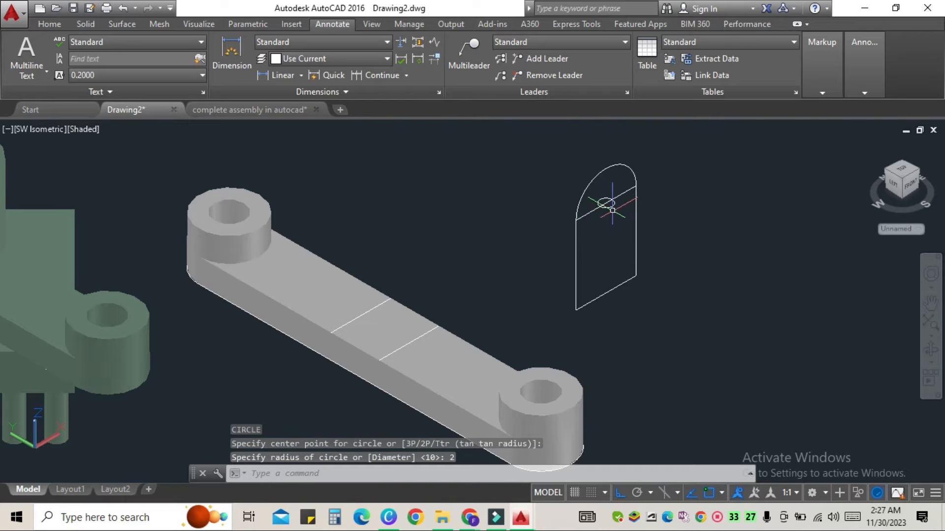
Step: Rotate the small circle in 3D so it stands upright in the plane of the lug outline
left_click(612, 209)
key("Return")
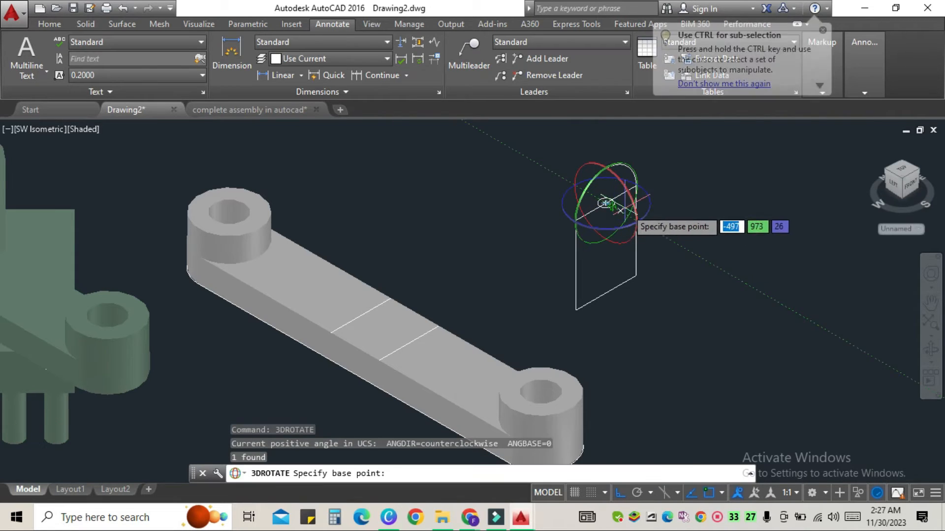
left_click(632, 203)
key("Escape")
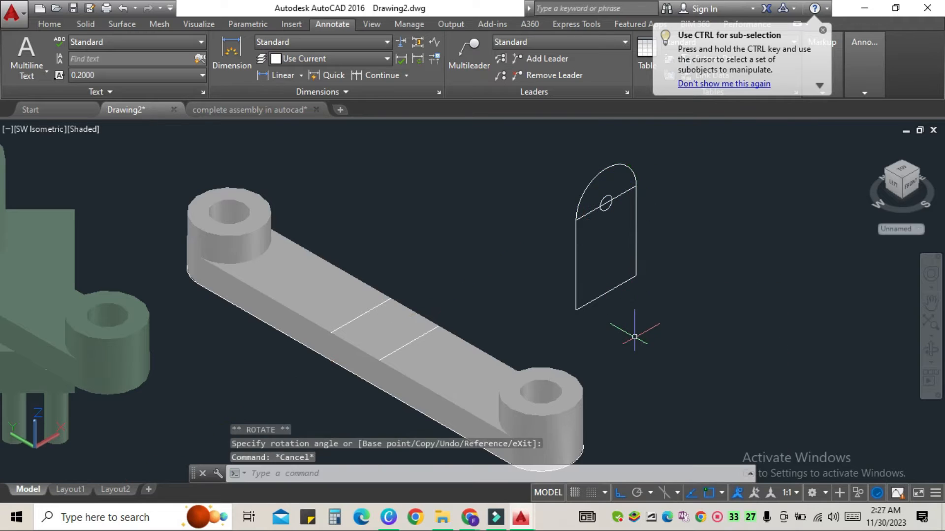
Step: Delete the guide line that crosses the small circle
scroll(618, 209, "up", 4)
left_click(619, 183)
left_click(625, 180)
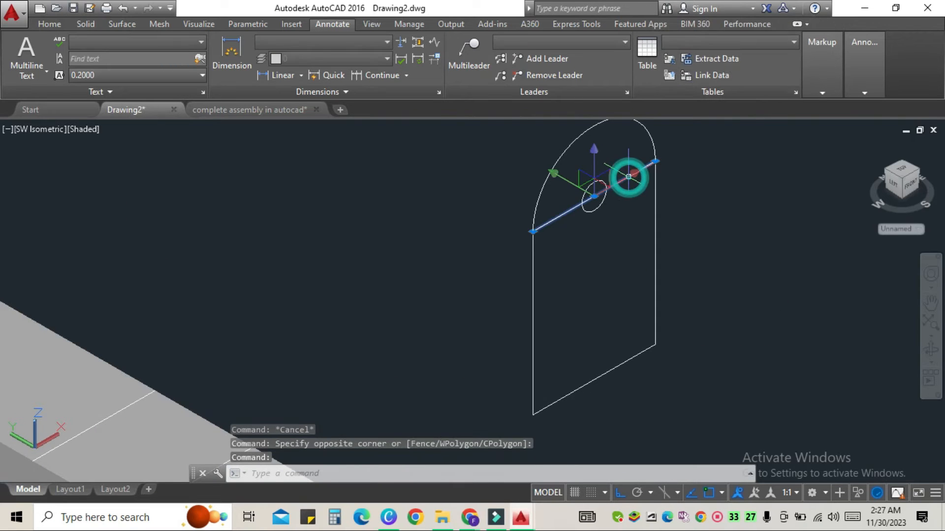
key("Delete")
scroll(606, 188, "down", 5)
Step: Try to join the lug outline and the small circle
left_click(570, 150)
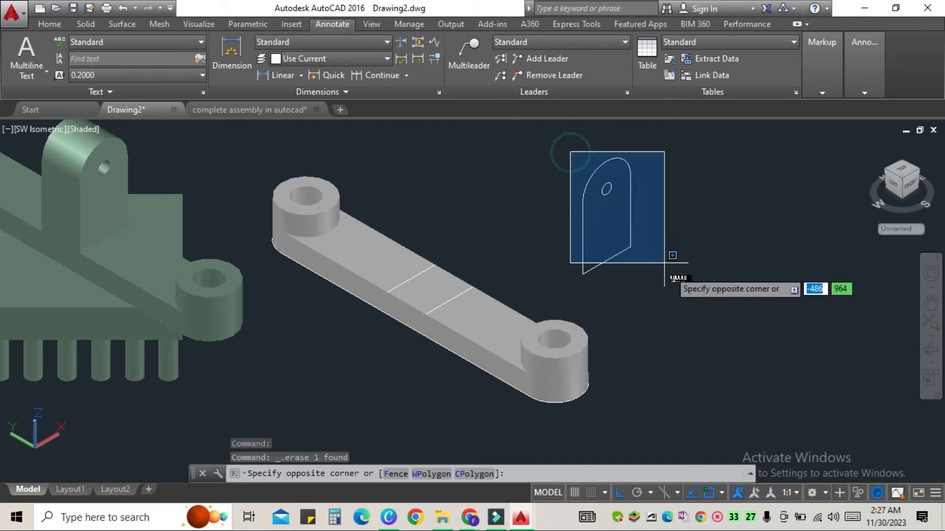
left_click(671, 282)
type("j")
key("Return")
Step: Presspull the area inside the lug outline 16 to make the upright rounded lug
type("pre")
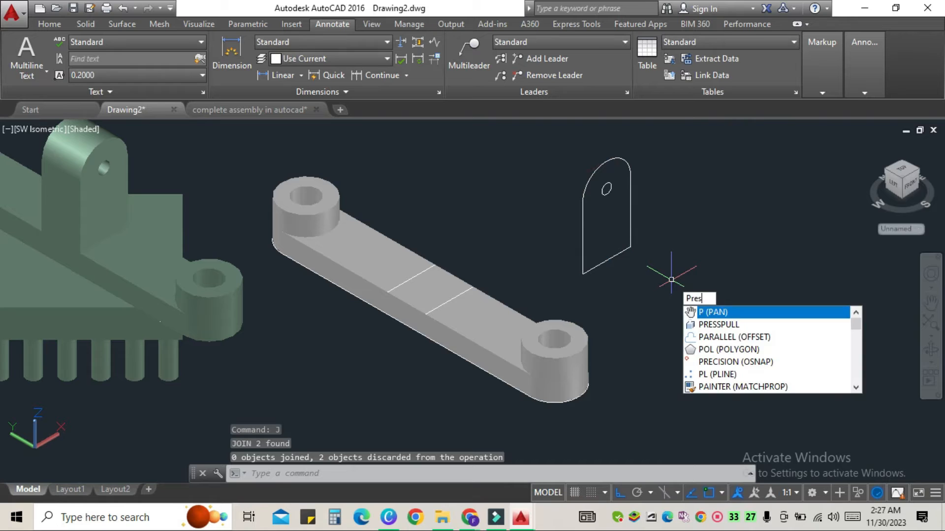
key("Return")
left_click(625, 207)
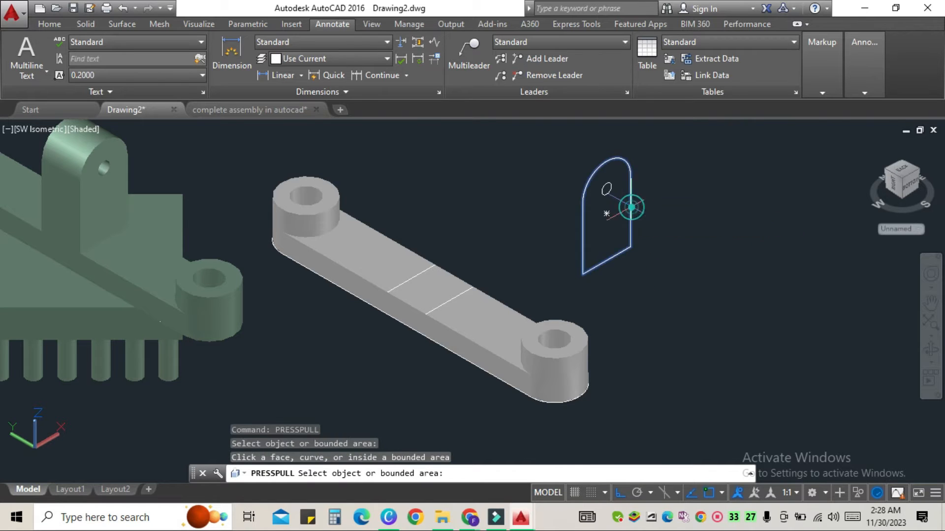
left_click(606, 214)
left_click(607, 214)
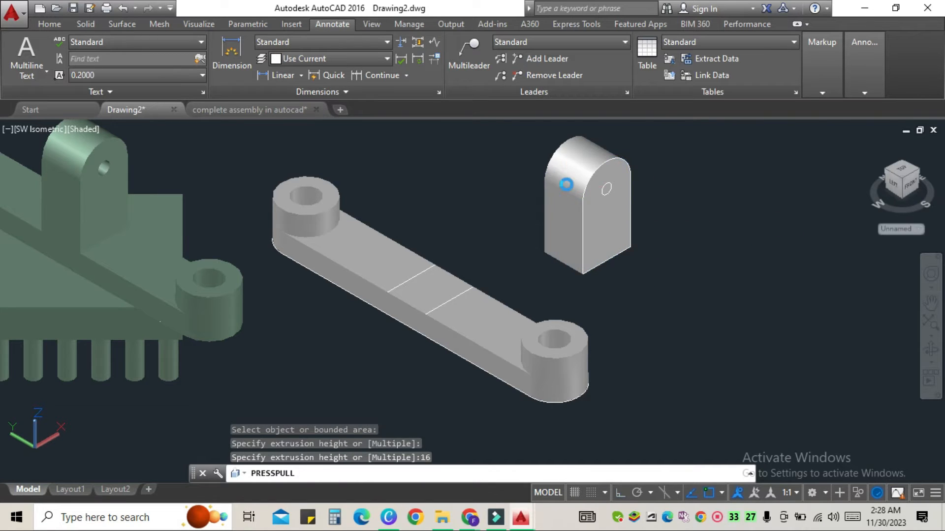
Step: Presspull the small circle through the lug to cut its hole
left_click(607, 190)
left_click(456, 146)
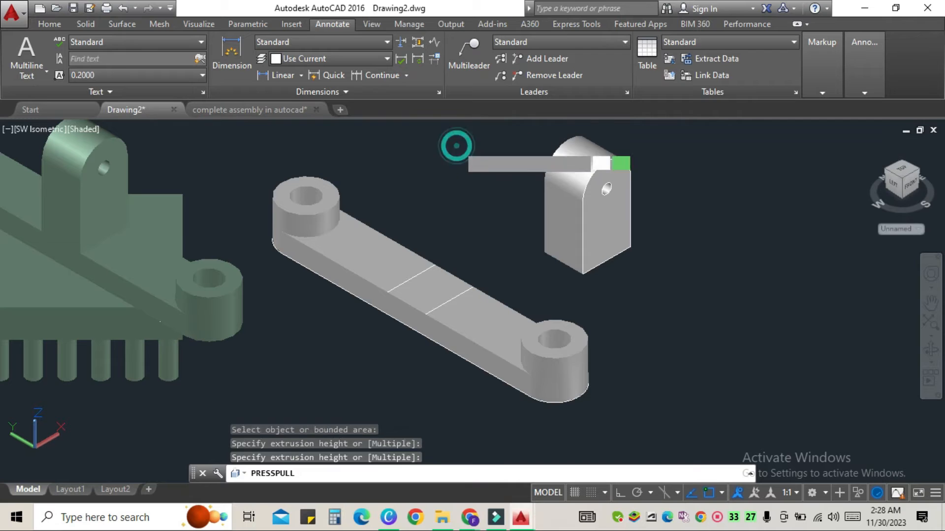
key("Return")
Step: Move the lug by its lower front corner onto the end of the front offset line on the bar's top face
type("m")
key("Return")
left_click(613, 244)
key("Return")
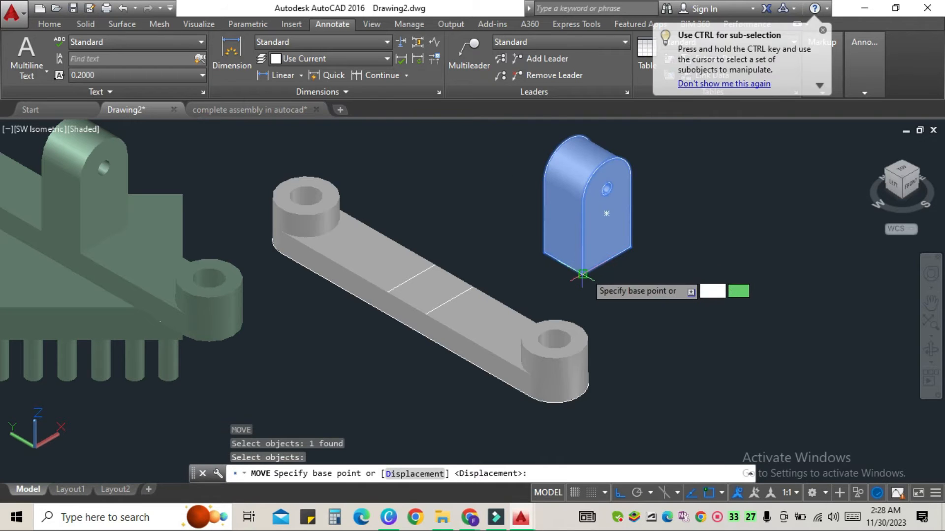
left_click(582, 274)
left_click(426, 312)
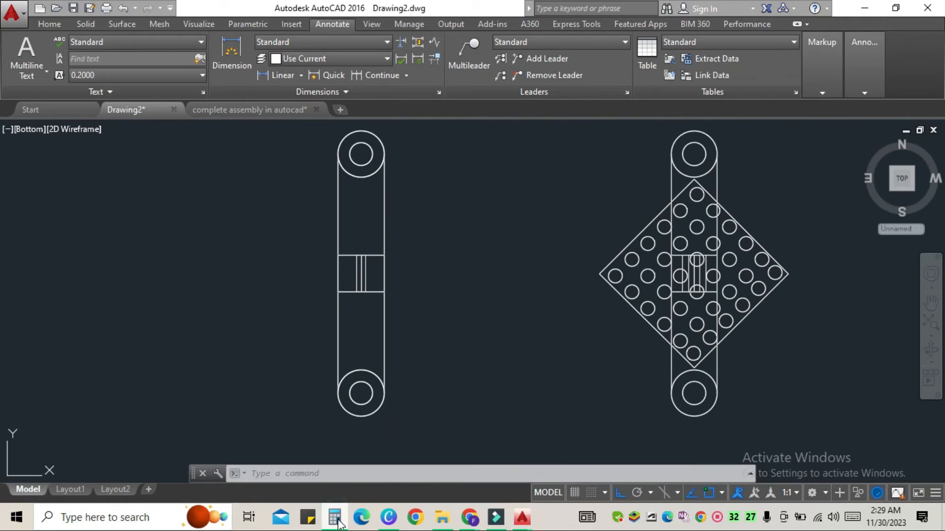
Step: Compute 82 - 16 in Calculator and draw a 33 long line upward from the midpoint of the lug's upper edge in the flat view
left_click(335, 519)
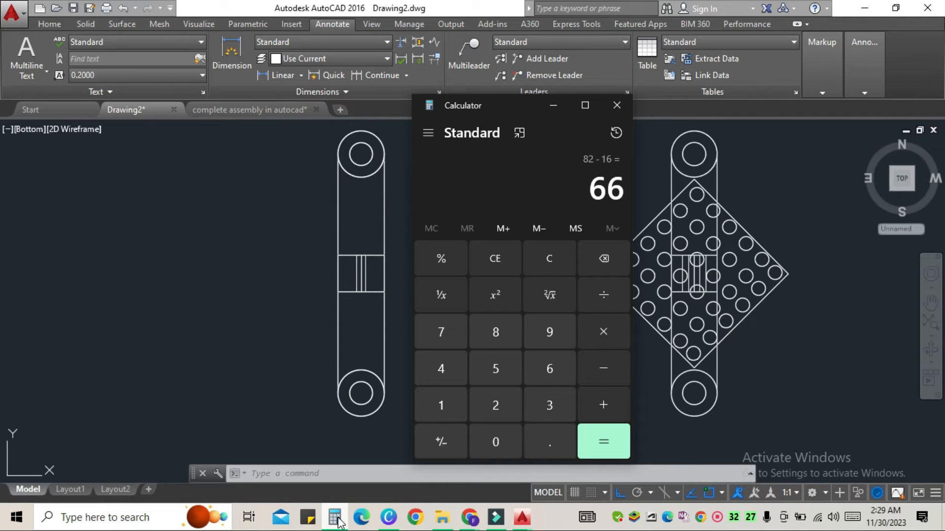
left_click(617, 105)
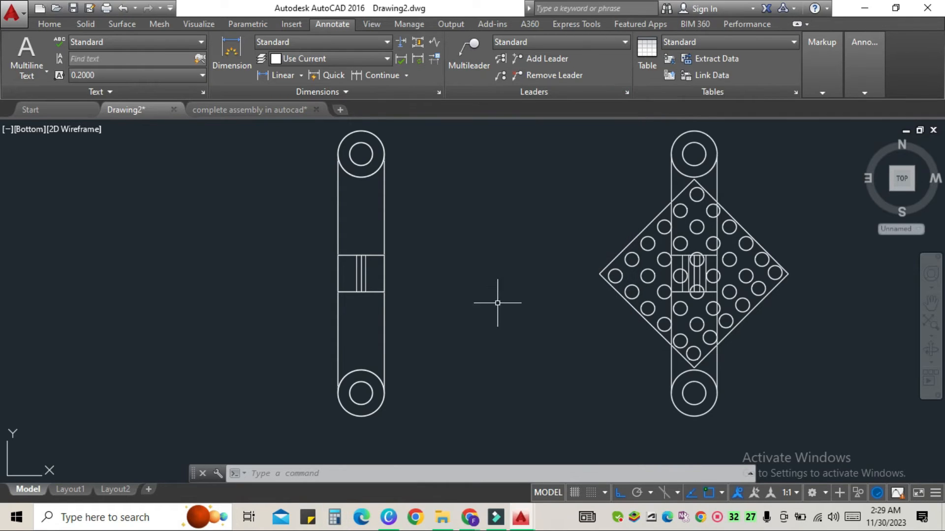
type("l")
key("Return")
left_click(362, 257)
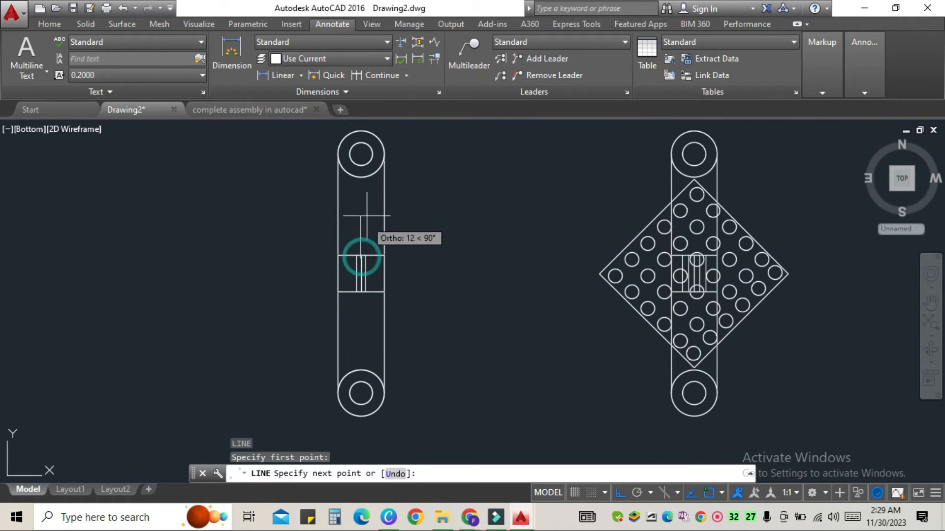
type("33")
key("Return")
key("Escape")
Step: Draw a 33 long line downward from the midpoint of the lug's lower edge
key("Return")
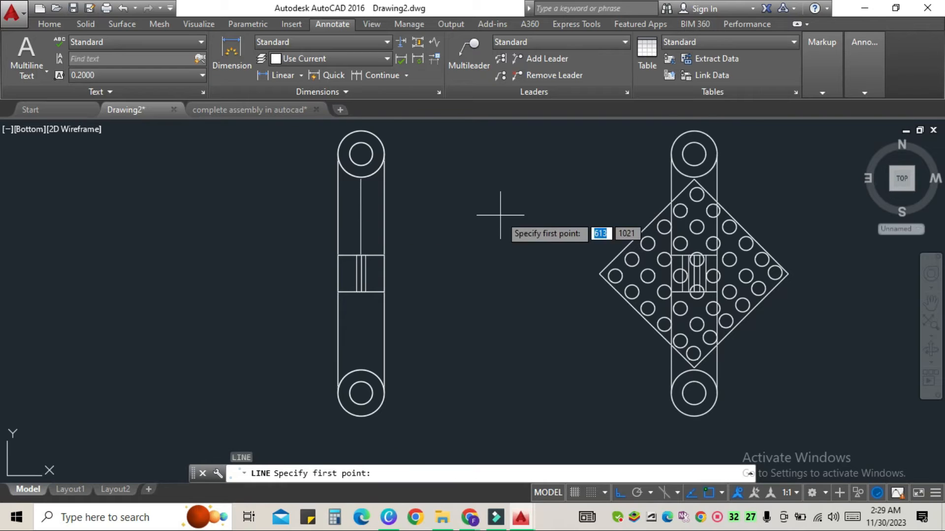
left_click(362, 292)
type("33")
key("Return")
key("Escape")
type("pol")
key("Return")
key("Return")
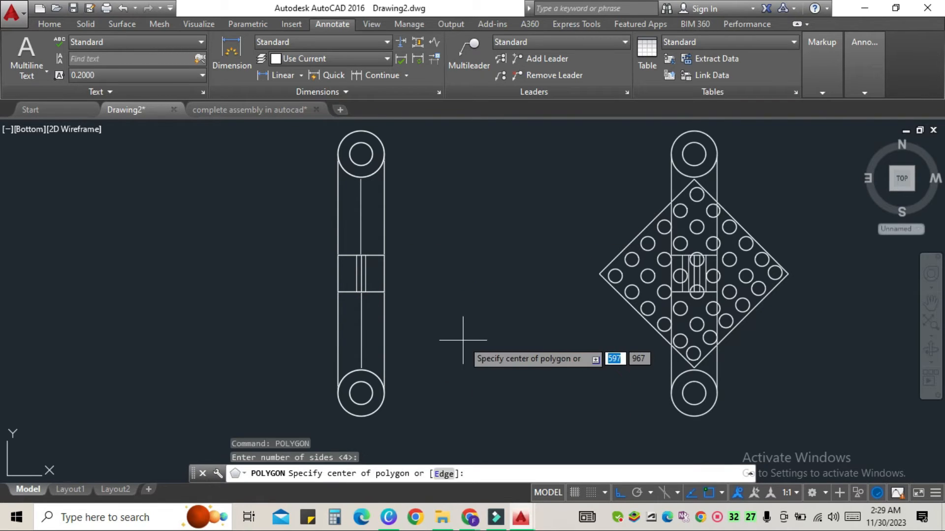
scroll(365, 266, "up", 4)
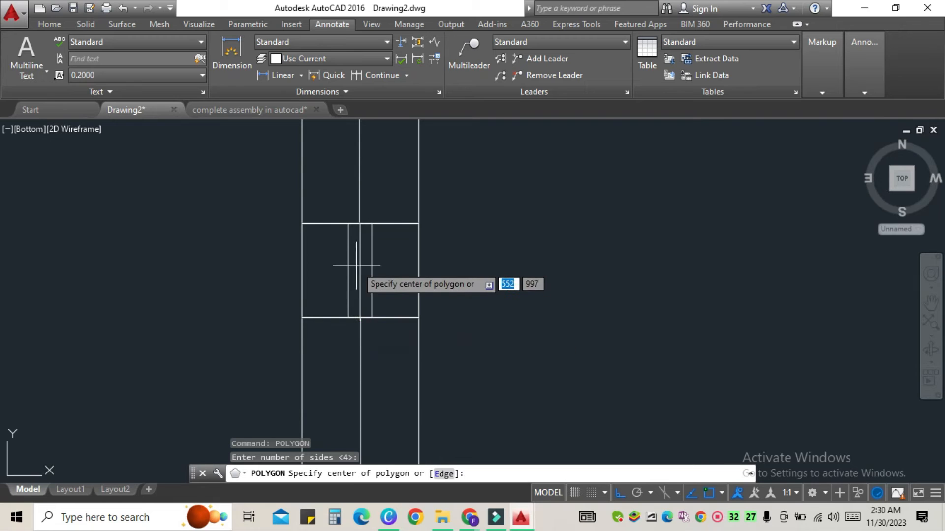
key("Escape")
Step: Draw a line across the lug connecting the inner ends of the two 33 long lines
type("l")
key("Return")
left_click(361, 318)
left_click(359, 225)
key("Escape")
Step: Draw a 4-sided polygon inscribed in a circle, centred on the connecting line's midpoint and reaching the end of the lower 33 long line
type("pol")
scroll(380, 252, "up", 2)
type("y")
key("Return")
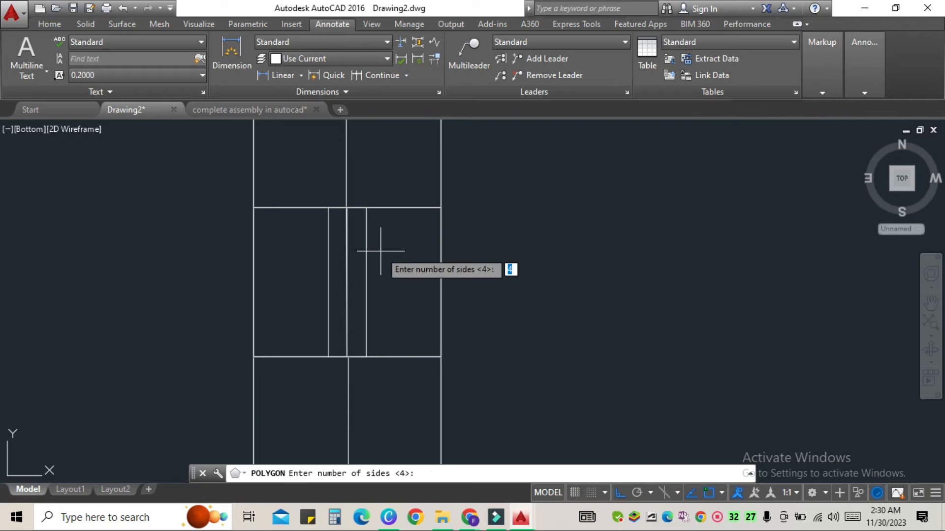
key("Return")
key("Return")
left_click(347, 282)
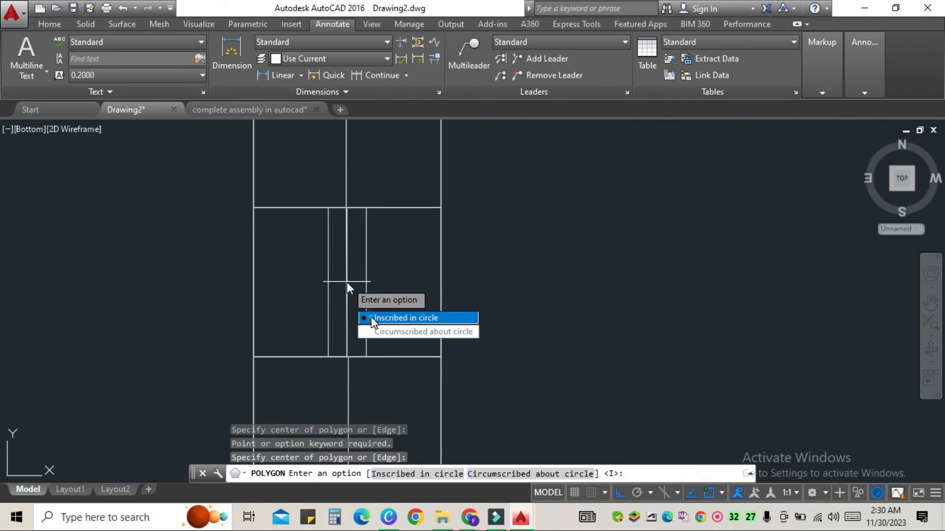
left_click(389, 317)
scroll(364, 300, "down", 6)
left_click(344, 395)
key("Escape")
Step: Try to delete a guide line near the lug
scroll(364, 259, "up", 2)
left_click(348, 221)
left_click(336, 230)
key("Delete")
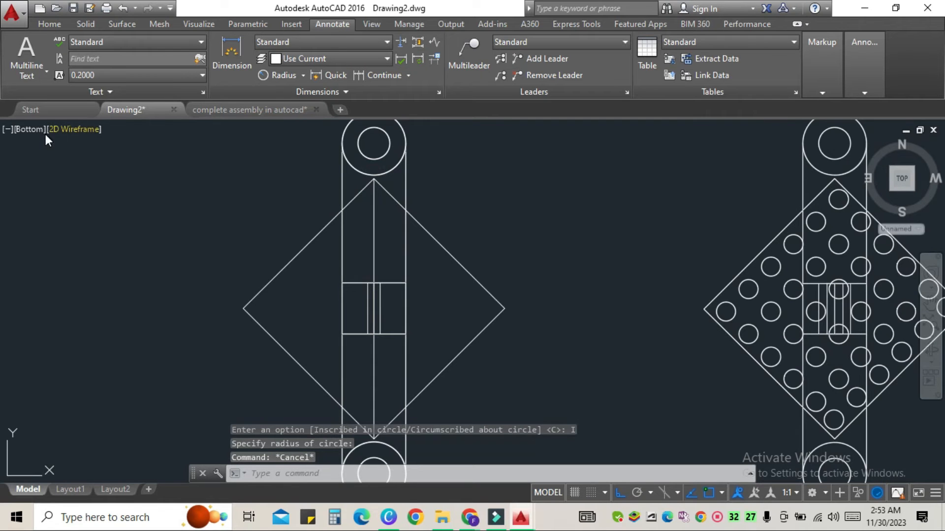
Step: Display the model in the Shaded visual style from the SW Isometric view
left_click(74, 129)
left_click(122, 222)
left_click(28, 132)
left_click(81, 254)
scroll(673, 395, "up", 3)
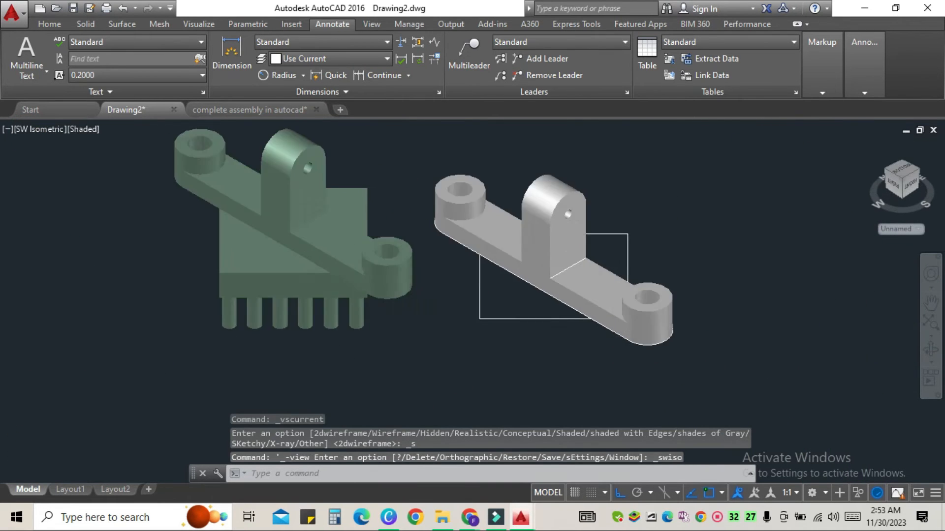
middle_click_drag(600, 374, 511, 360)
scroll(511, 359, "down", 3)
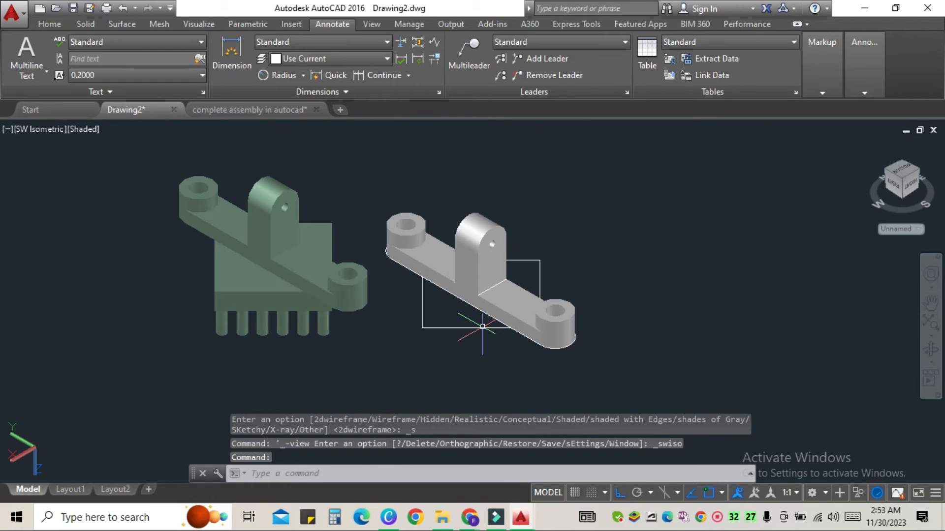
Step: Presspull the square under the bar 8 downward to form the plate
left_click(482, 327)
mouse_move(480, 327)
type("PREsspull")
key("Return")
left_click(481, 322)
key("Return")
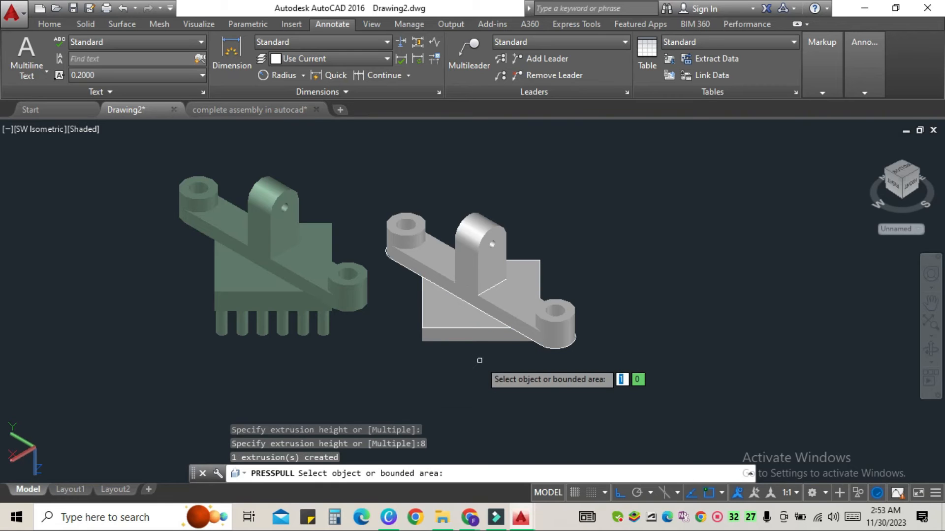
Step: Try to measure the thickness of the reference model's square plate
type("di")
key("Return")
scroll(210, 317, "up", 4)
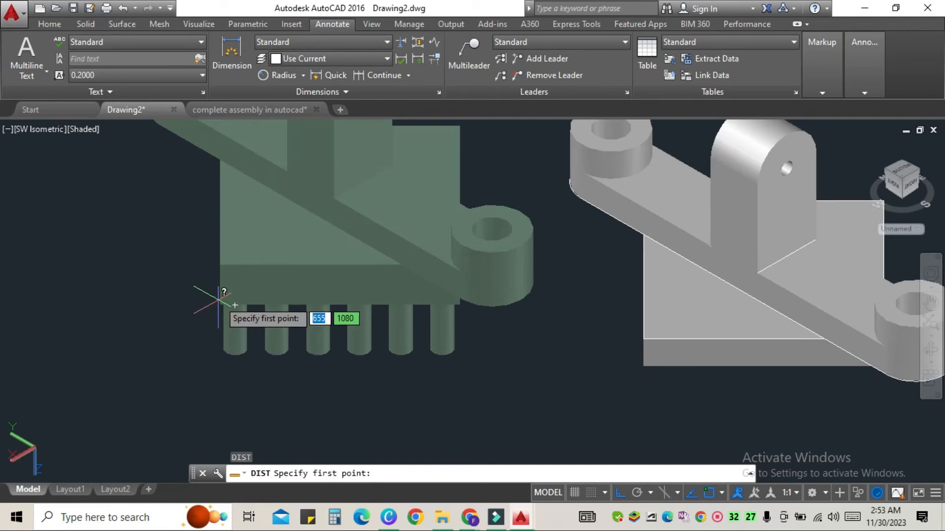
left_click(220, 303)
key("Escape")
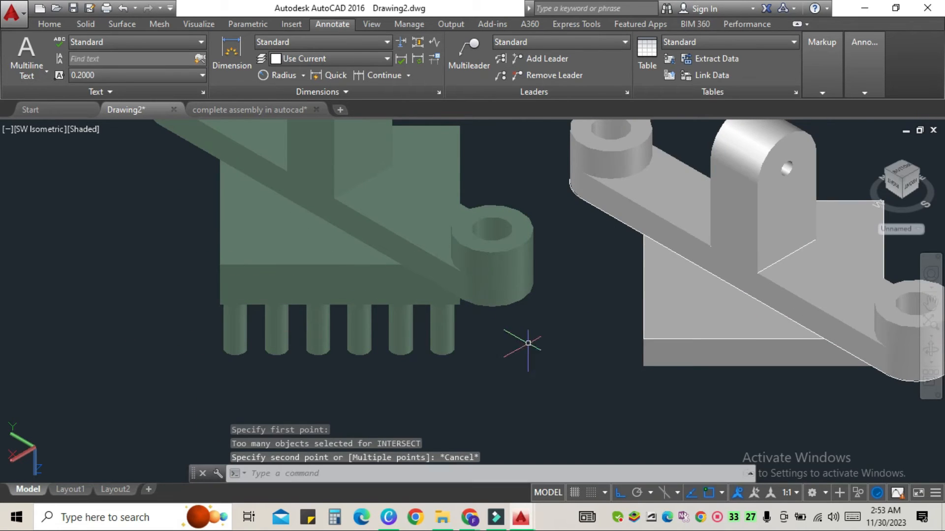
Step: Undo the last plate extrusion and presspull the square under the bar 12 downward
scroll(211, 317, "down", 4)
key("ctrl+z")
key("ctrl+z")
type("pres")
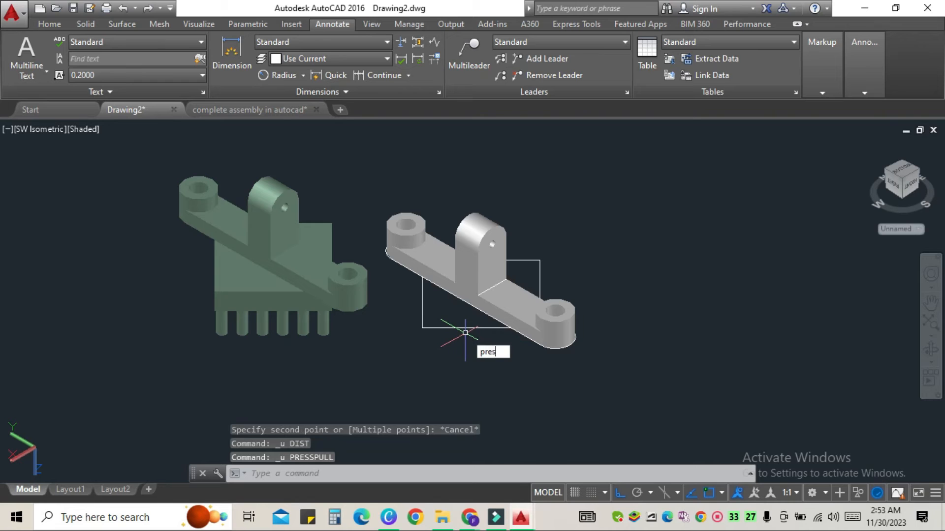
type("spull")
key("Return")
left_click(453, 326)
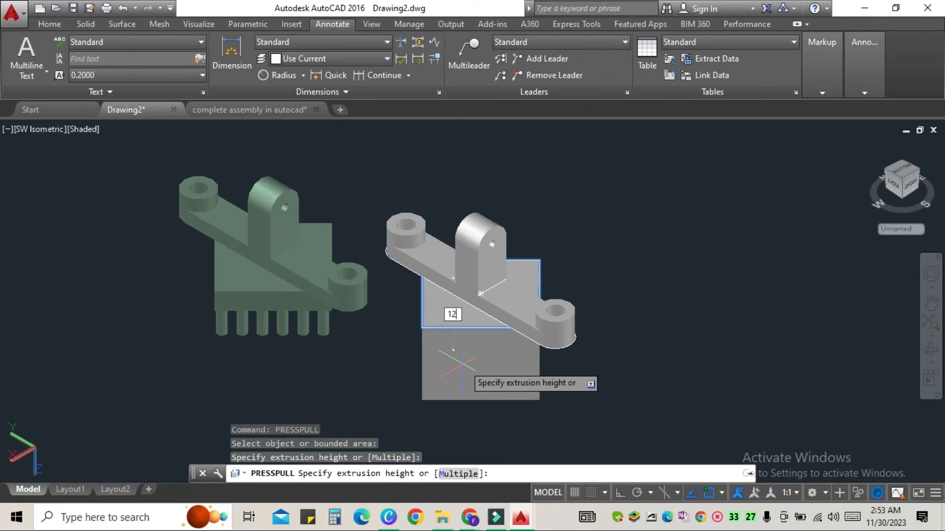
key("Return")
key("Escape")
Step: Set the Bottom view and orbit the model to expose the underside of the square plate
scroll(443, 345, "up", 3)
left_click(23, 130)
left_click(69, 178)
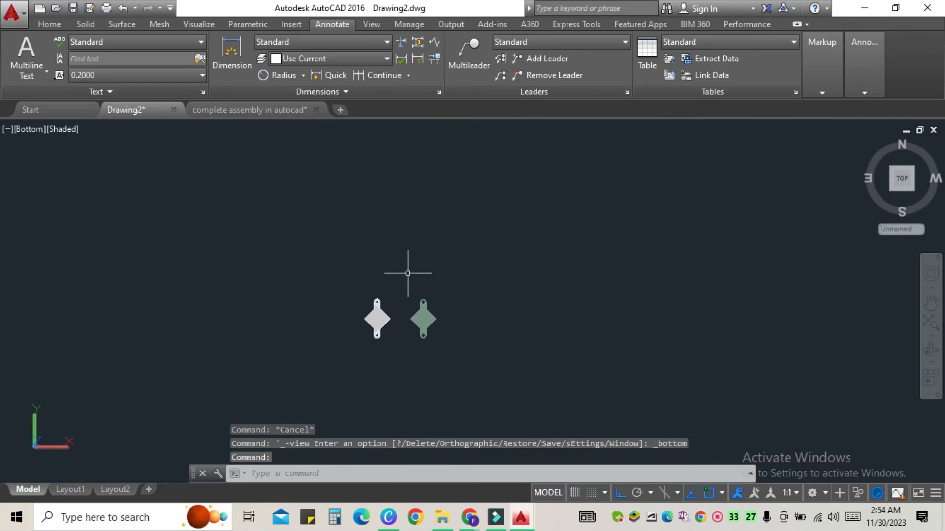
scroll(386, 324, "up", 10)
left_click(69, 130)
left_click(113, 161)
mouse_move(359, 249)
middle_mouse_down("shift")
mouse_move(560, 227)
mouse_move(671, 244)
mouse_move(564, 230)
middle_mouse_up("shift")
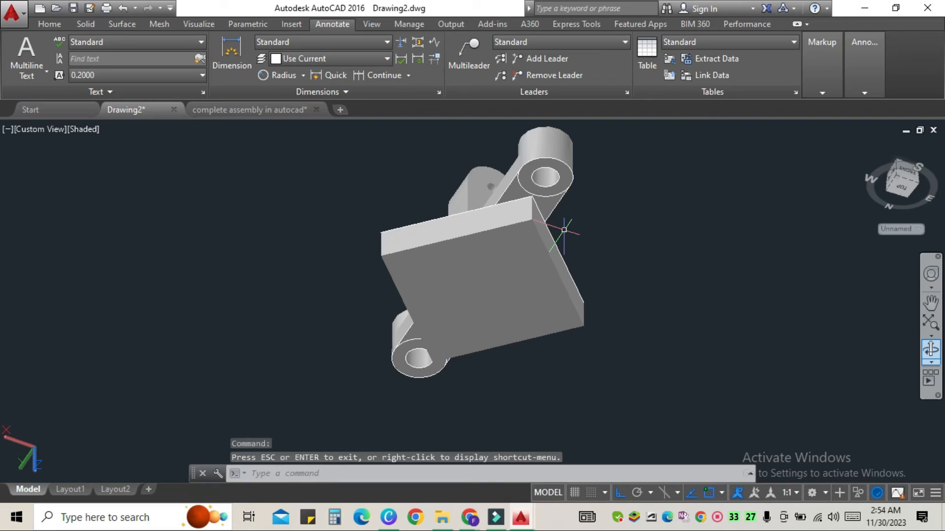
type("l")
key("Return")
left_click(538, 306)
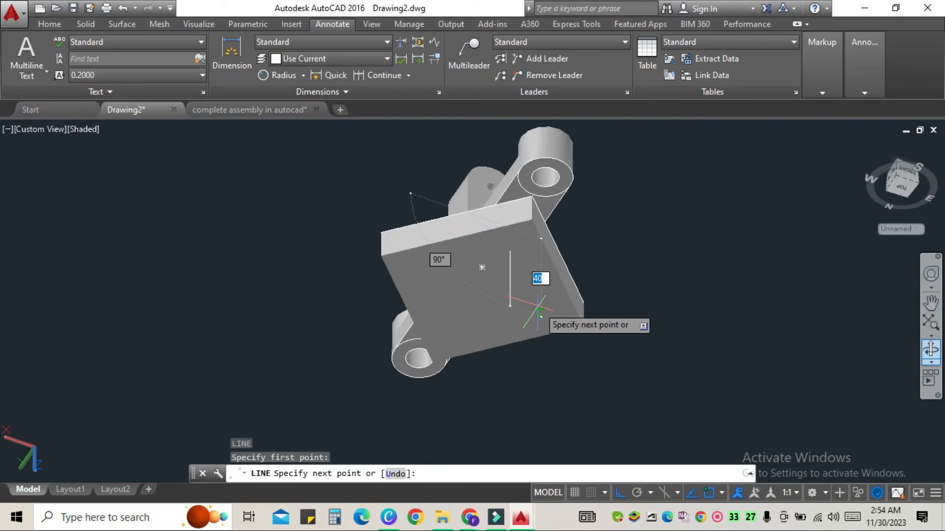
key("Escape")
Step: Switch to the 2D Wireframe visual style and draw a line about 58 long across the plate's underside, parallel to one side edge
left_click(71, 129)
left_click(113, 161)
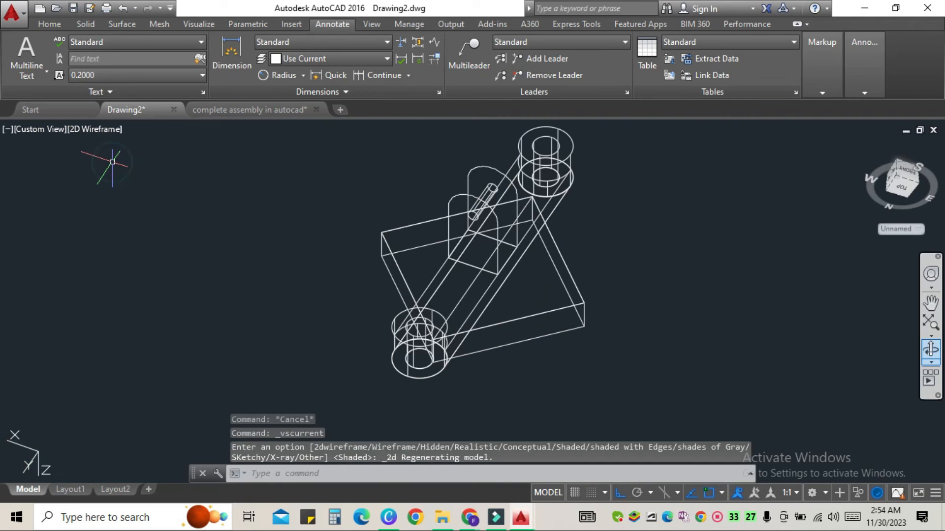
type("l")
key("Return")
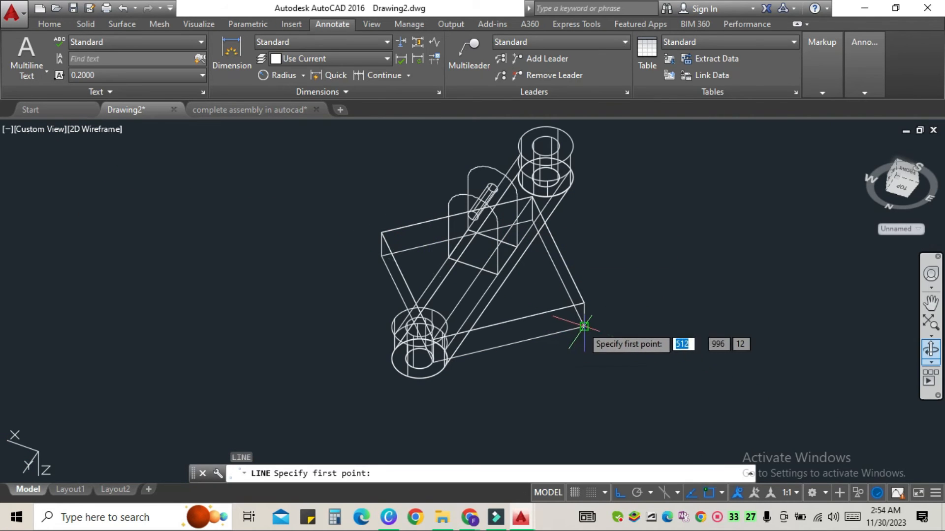
left_click(556, 333)
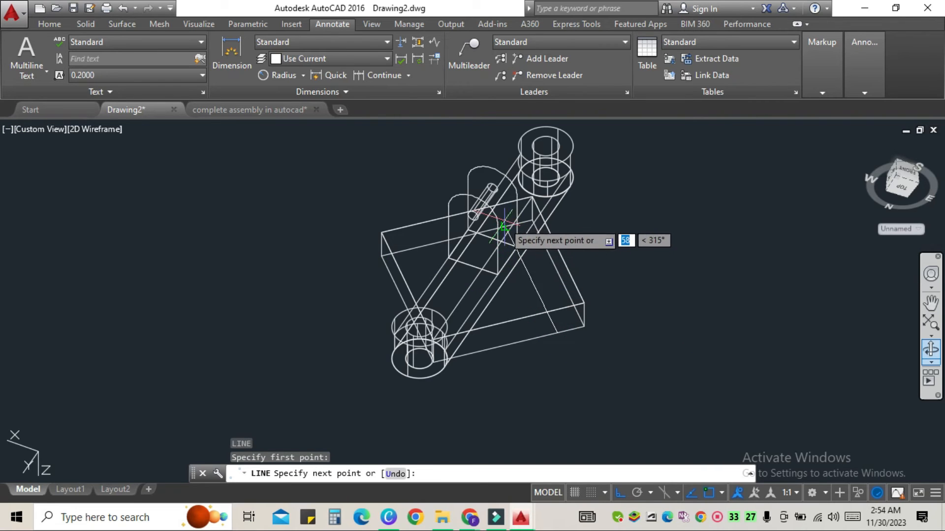
key("Escape")
Step: Return to the Shaded visual style and draw a circle of radius 3 centred on the underside line near its end
left_click(105, 130)
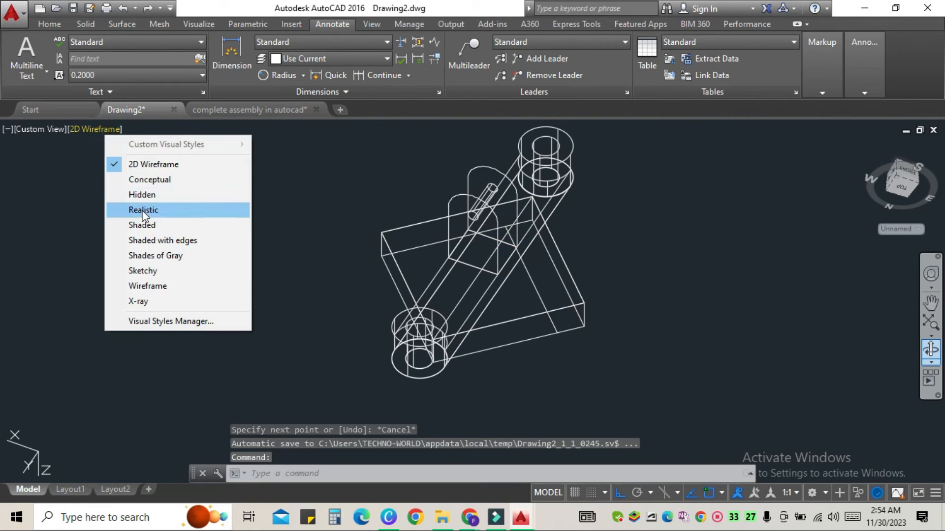
left_click(118, 226)
key("Return")
scroll(527, 241, "up", 4)
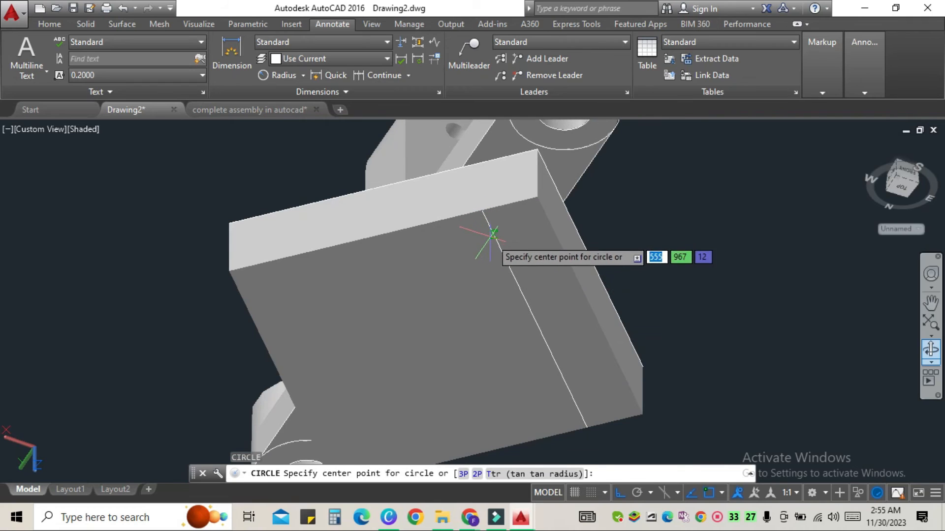
left_click(494, 237)
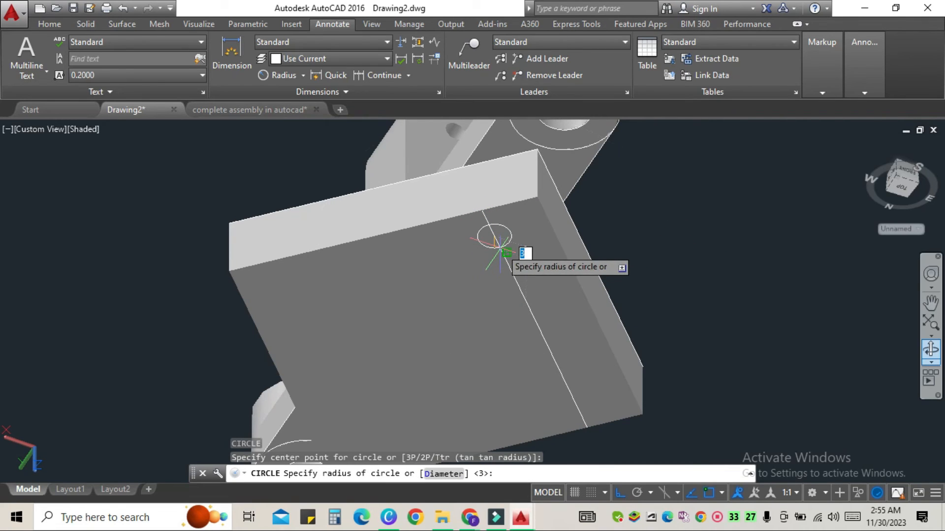
key("Return")
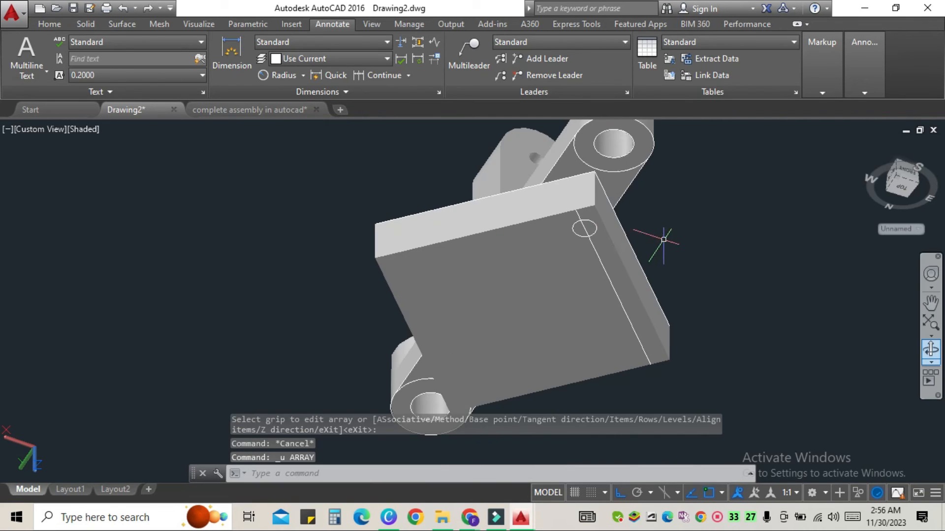
Step: Presspull the circle on the plate's underside 12 downward to form a pin
type("pre")
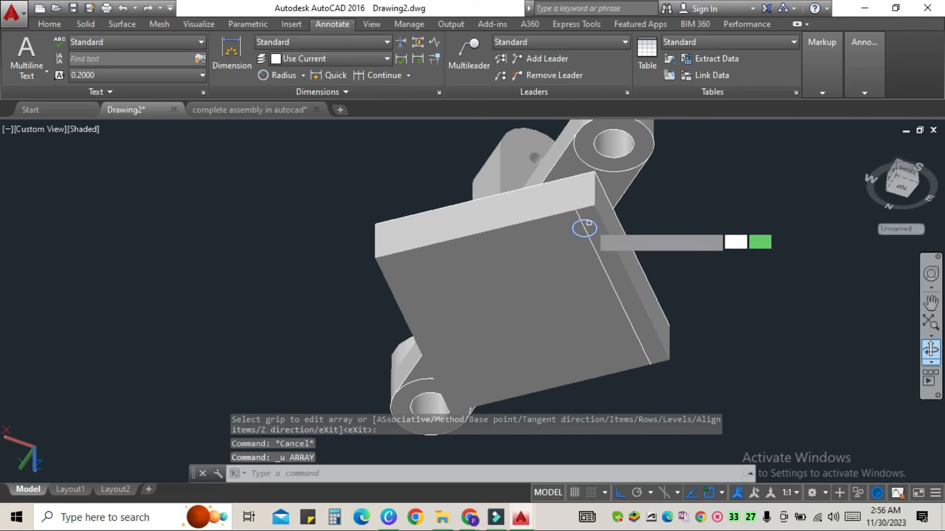
key("Return")
left_click(588, 224)
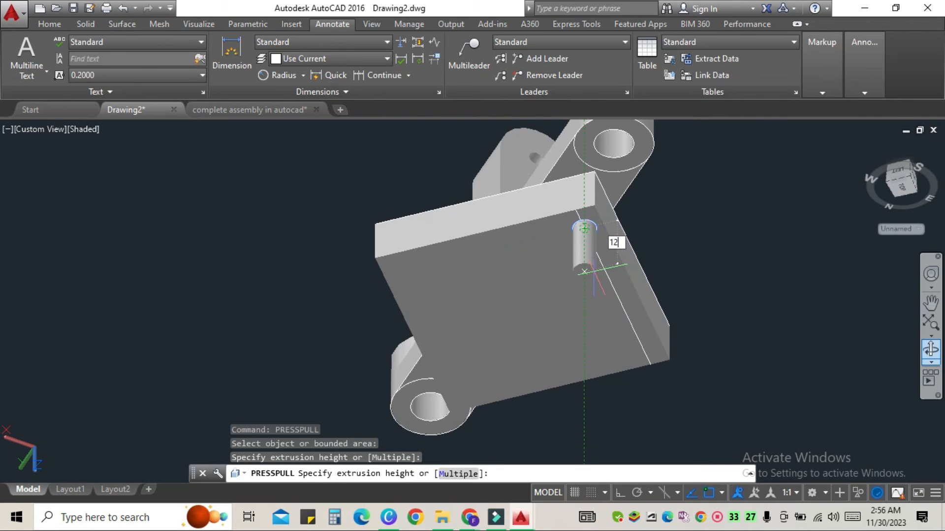
key("Return")
key("Return")
mouse_move(866, 344)
middle_mouse_down("shift")
mouse_move(815, 298)
mouse_move(854, 353)
middle_mouse_up("shift")
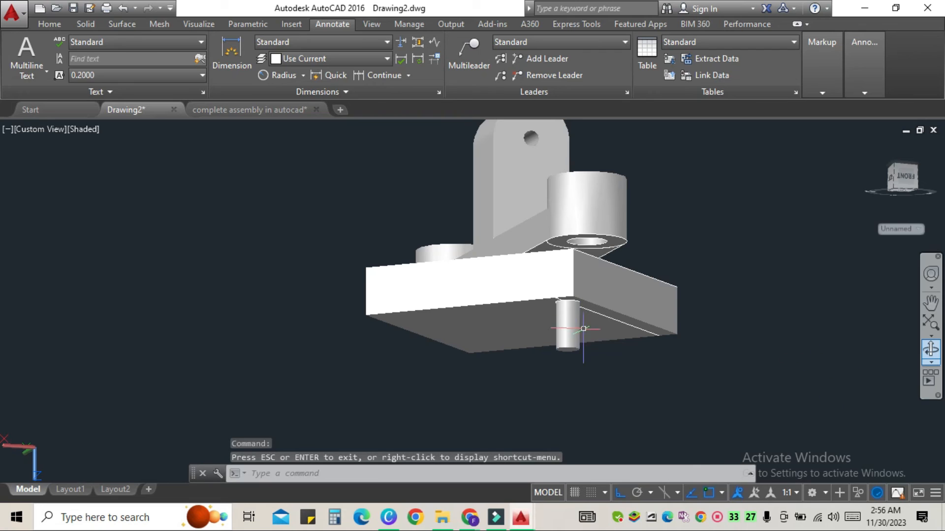
Step: Create a path array of the pin along the underside line, making a row of six pins
left_click(572, 339)
type("ar")
key("Return")
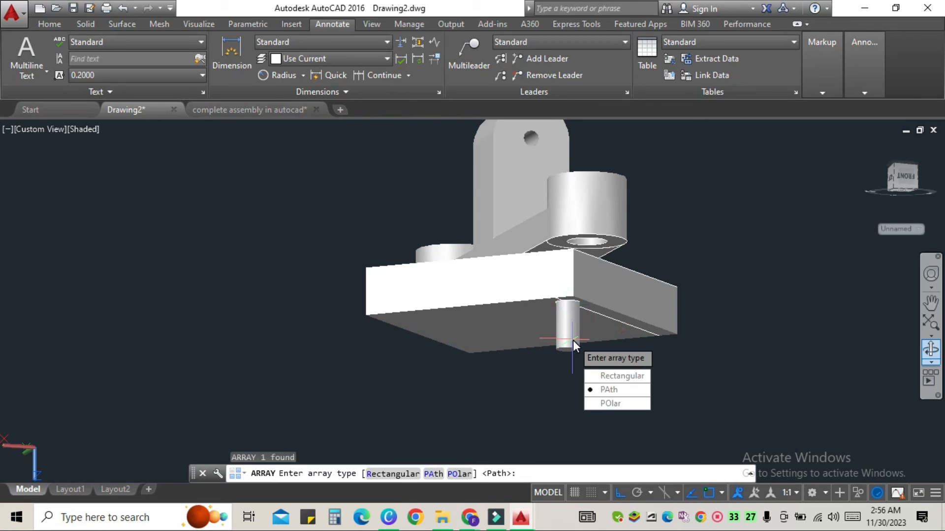
left_click(616, 396)
left_click(595, 312)
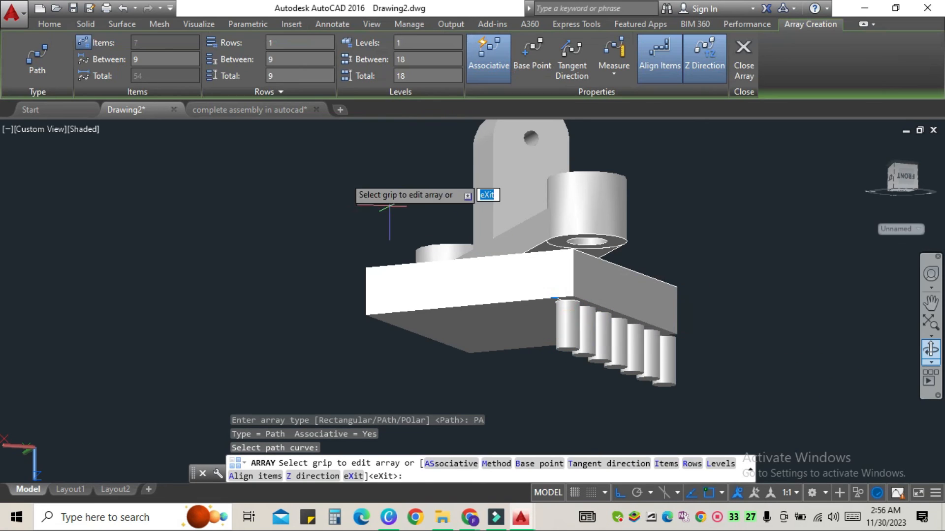
left_click(158, 42)
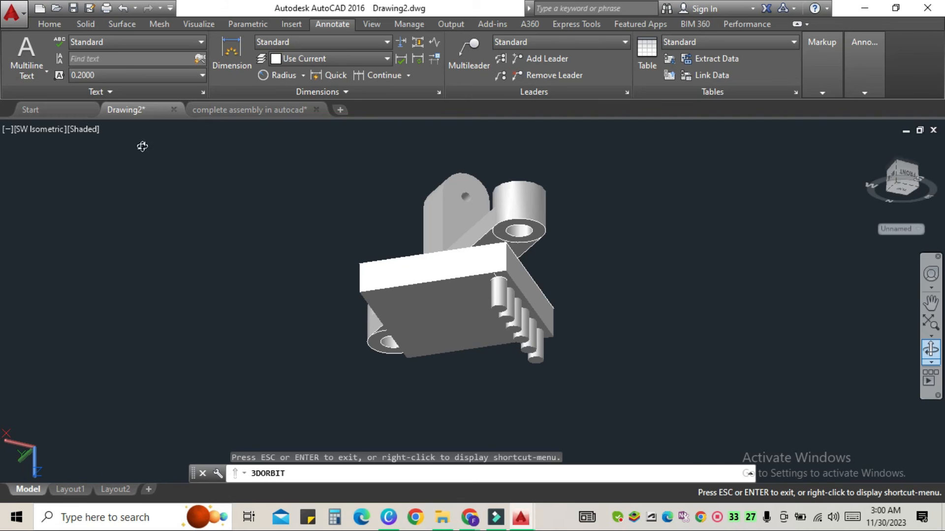
Step: In the 2D Wireframe visual style, copy the pin row six times across the plate's underside, spaced roughly evenly towards the opposite edge
left_click(90, 129)
left_click(121, 159)
scroll(486, 304, "up", 3)
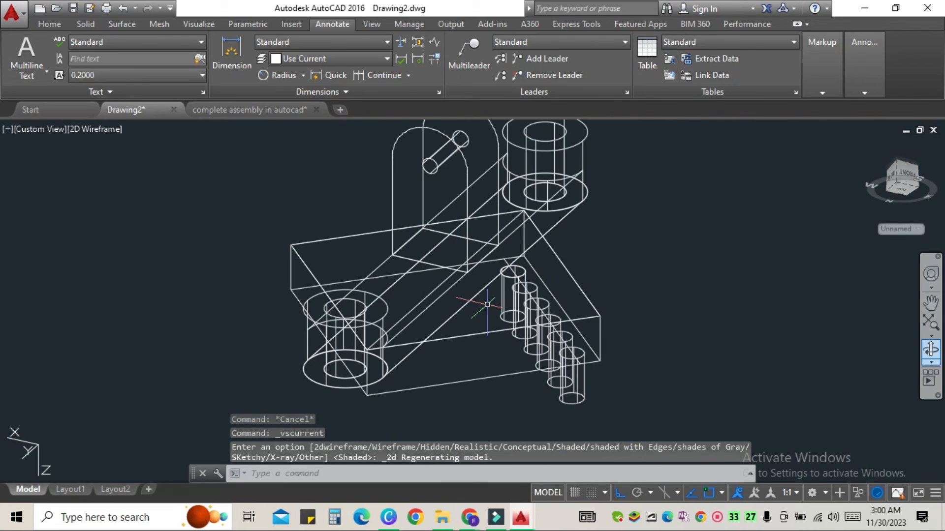
left_click(503, 302)
type("cp")
key("Return")
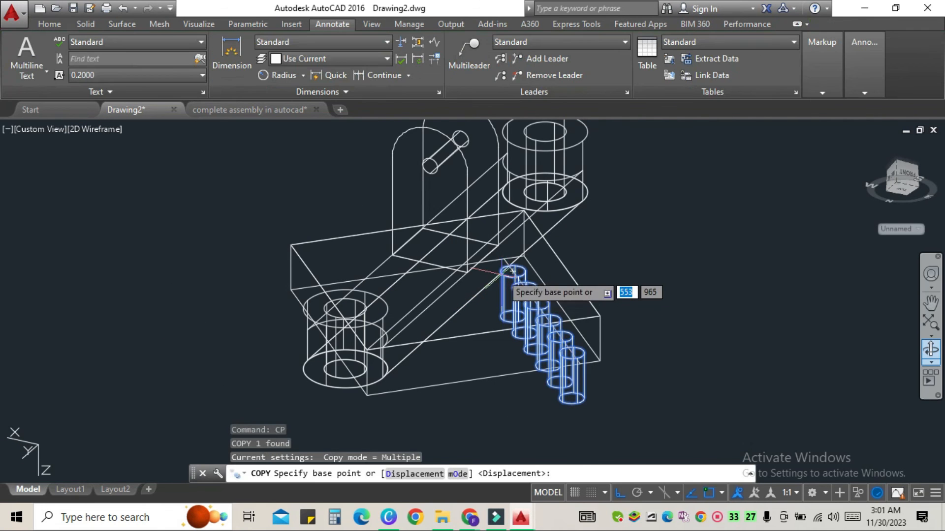
left_click(512, 271)
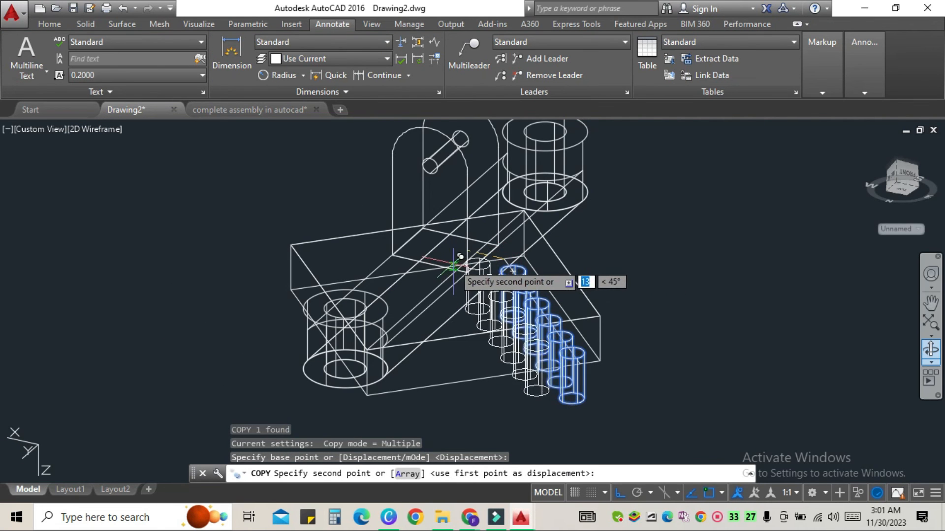
left_click(480, 274)
left_click(447, 279)
left_click(417, 283)
left_click(380, 272)
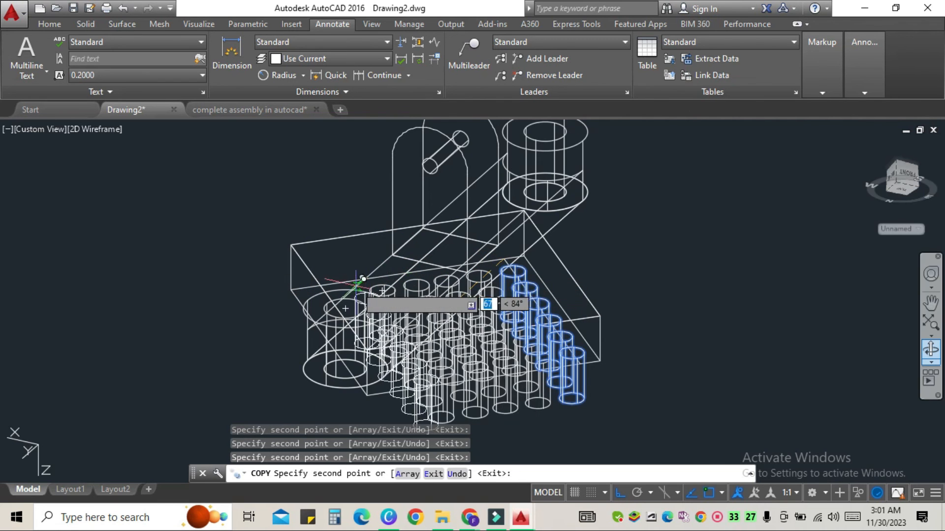
left_click(316, 280)
key("Escape")
Step: Display the model in the Realistic visual style and orbit it to examine the pins beneath the plate
left_click(106, 129)
left_click(119, 209)
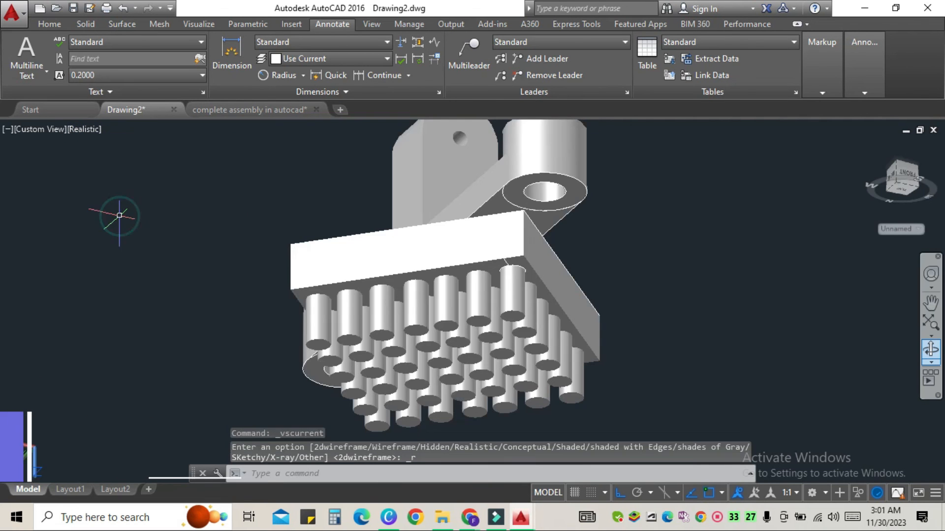
left_click(932, 353)
left_click_drag(847, 286, 778, 293)
key("Escape")
scroll(602, 304, "up", 5)
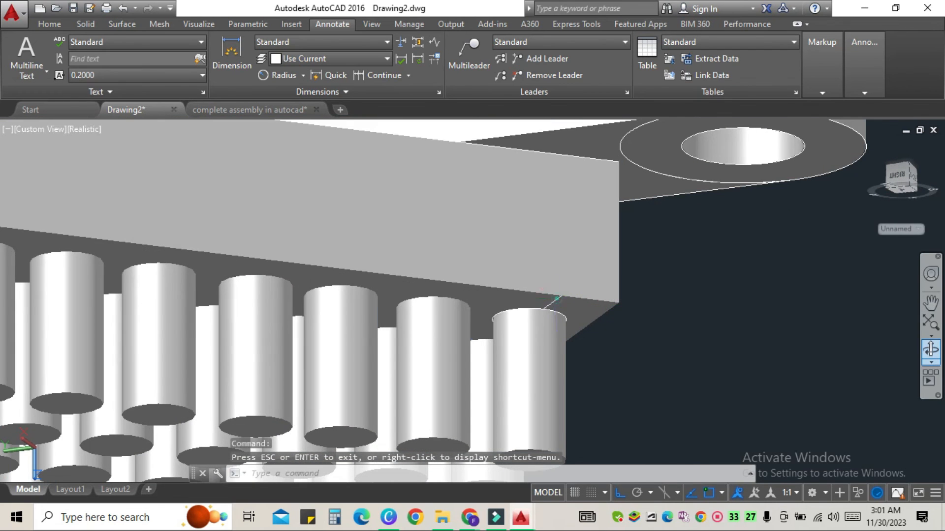
key("Escape")
key("Escape")
scroll(810, 331, "down", 5)
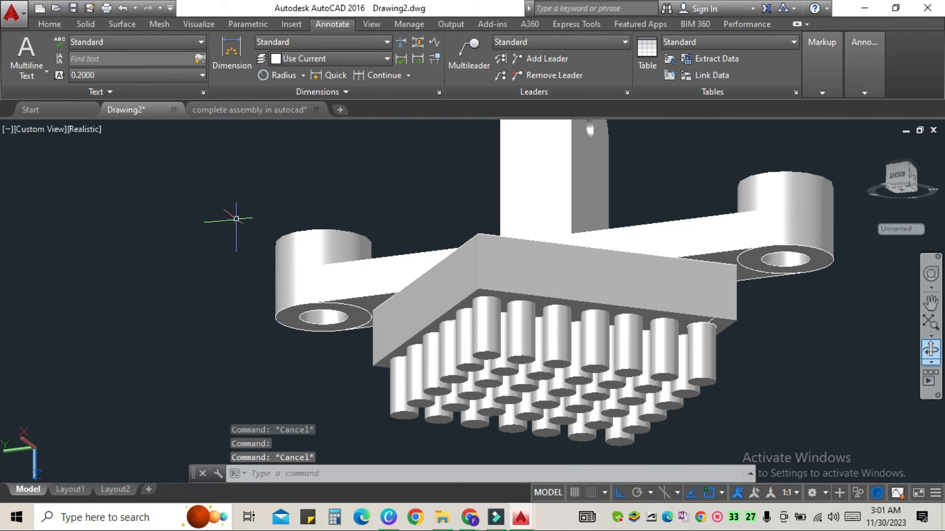